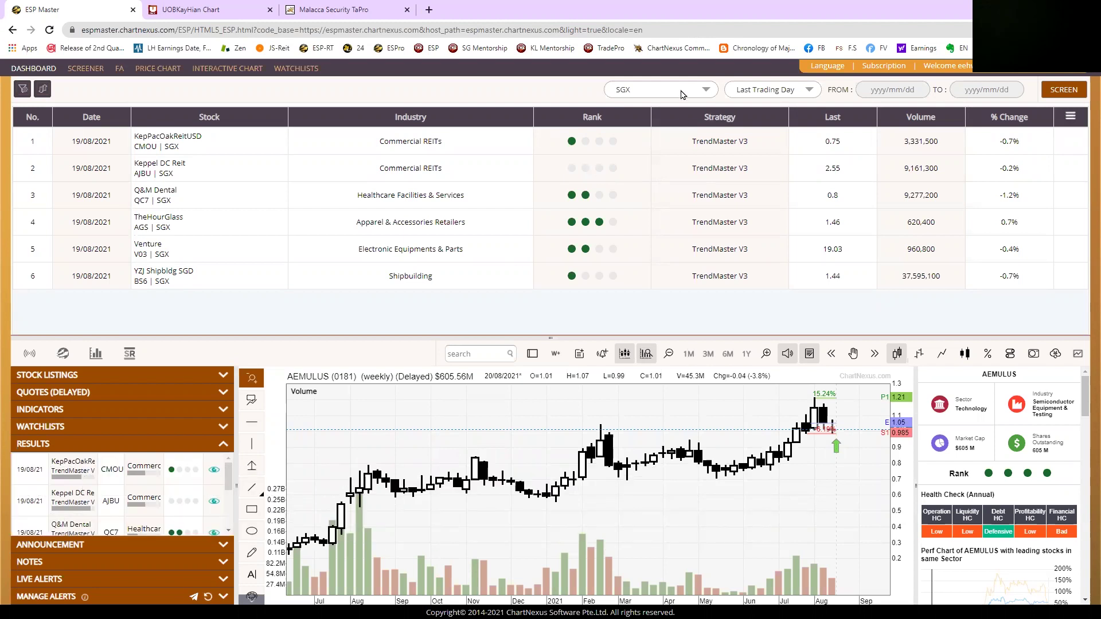
Step: Rerun the TrendMaster V3 screen from Rule Selection and sort the six SGX results by rank
{"action": "left_click", "coordinate": [596, 117]}
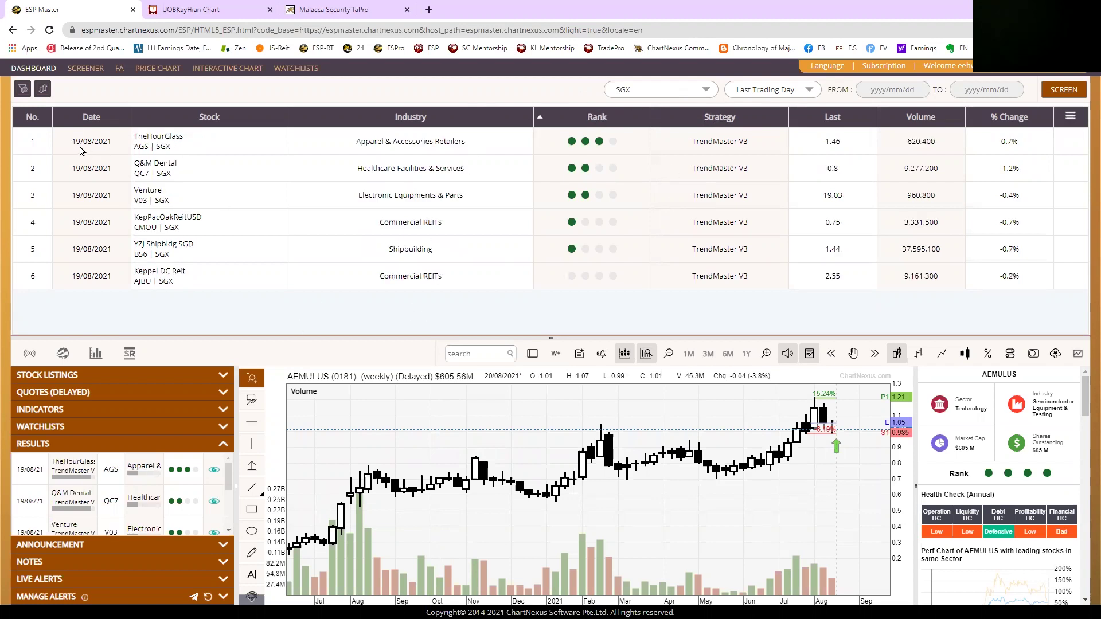
{"action": "left_click", "coordinate": [43, 89]}
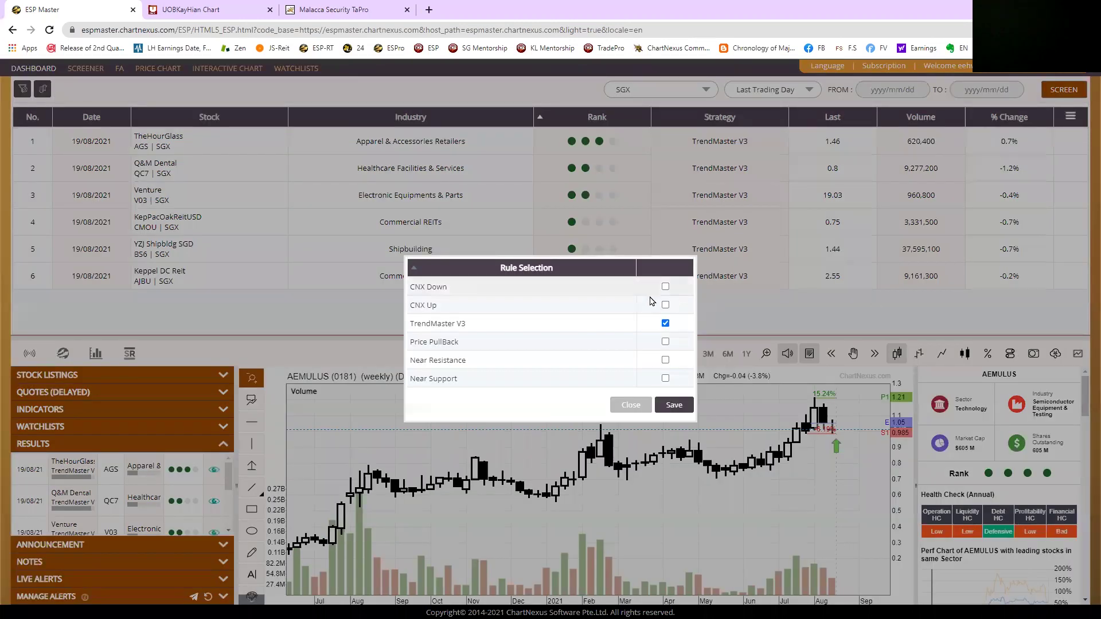
{"action": "left_click", "coordinate": [675, 405]}
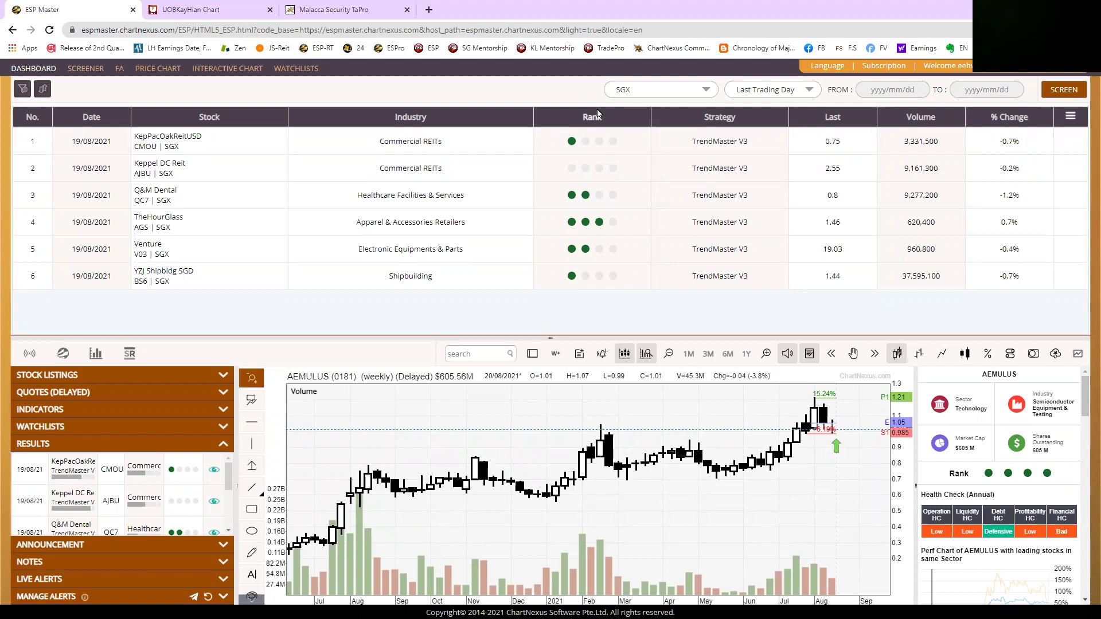
{"action": "left_click", "coordinate": [593, 121]}
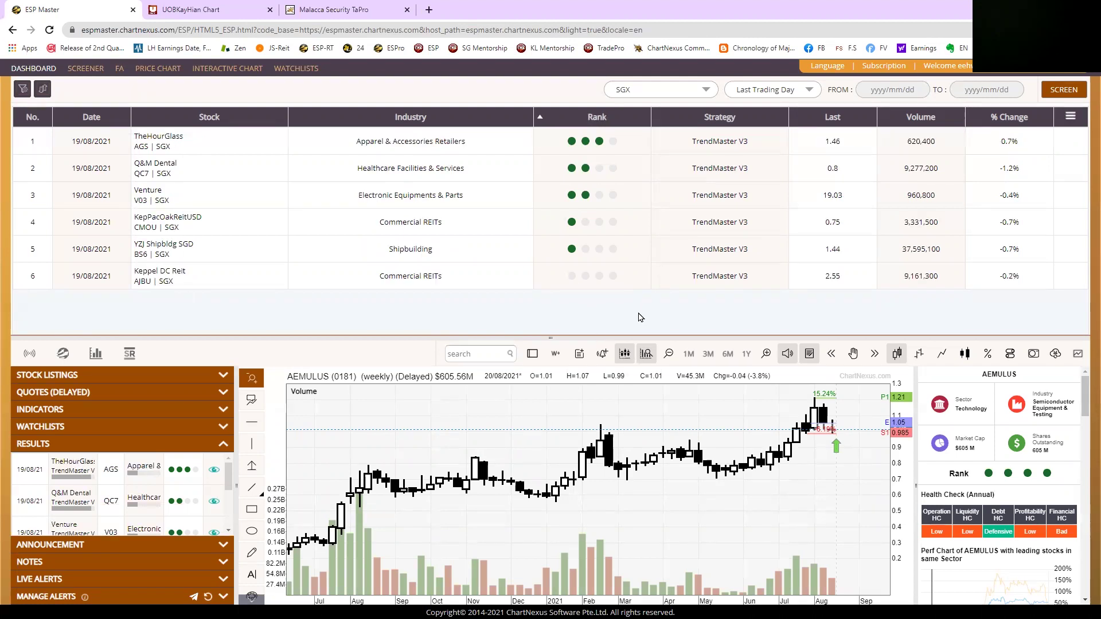
Step: Chart TheHourGlass from the results and zoom its weekly candles to February–August 2021
{"action": "left_click", "coordinate": [144, 70]}
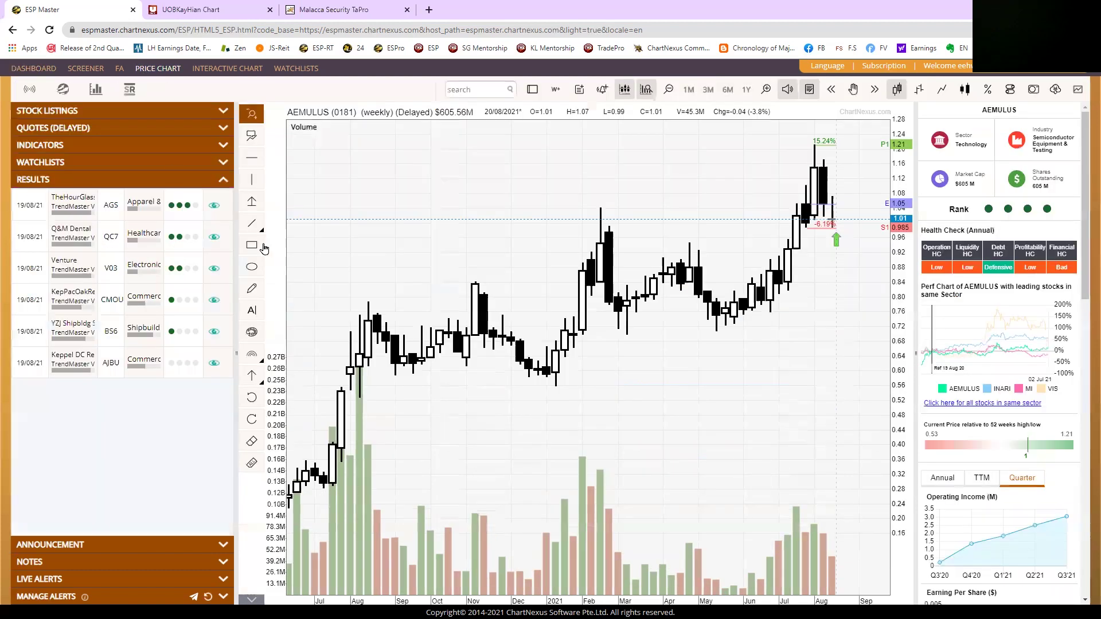
{"action": "left_click", "coordinate": [73, 207]}
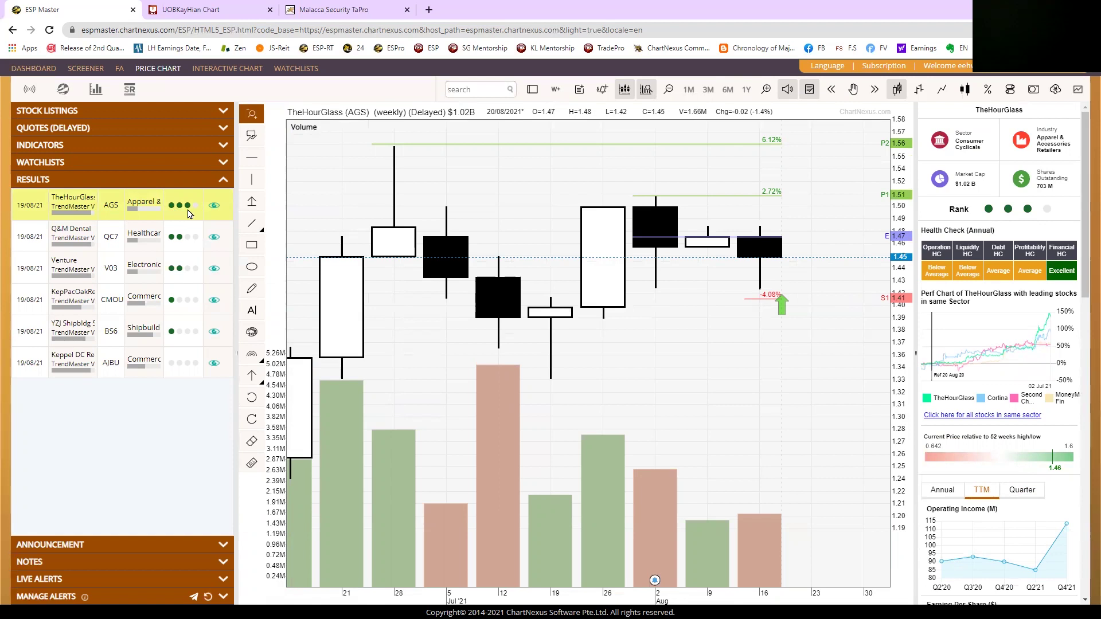
{"action": "scroll", "coordinate": [544, 430], "scroll_direction": "down", "scroll_amount": 5}
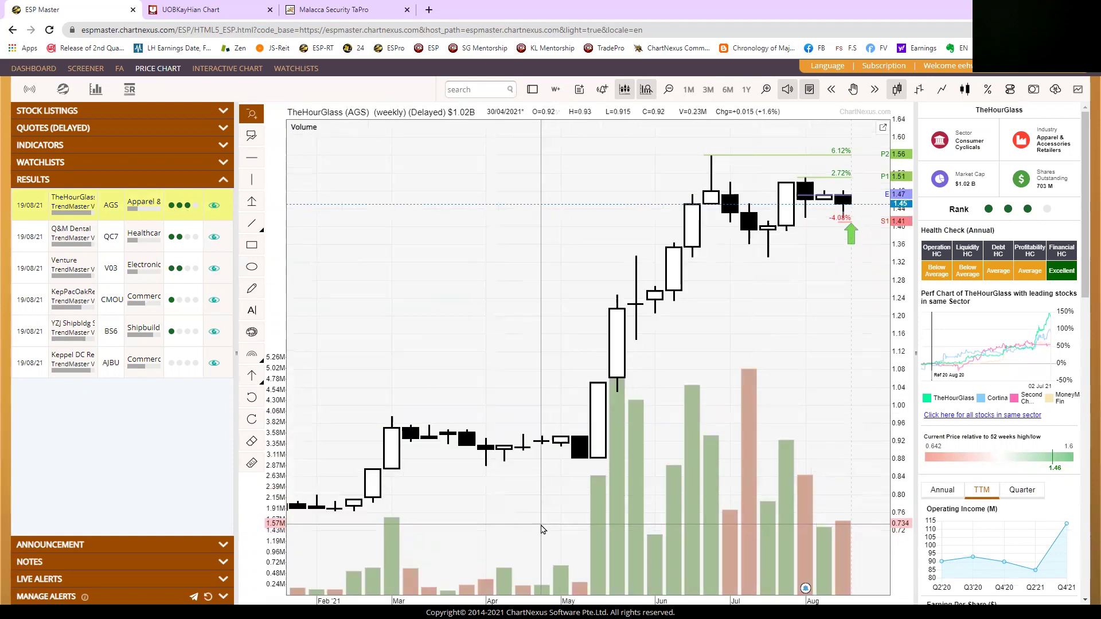
{"action": "left_click_drag", "start_coordinate": [541, 528], "coordinate": [869, 498]}
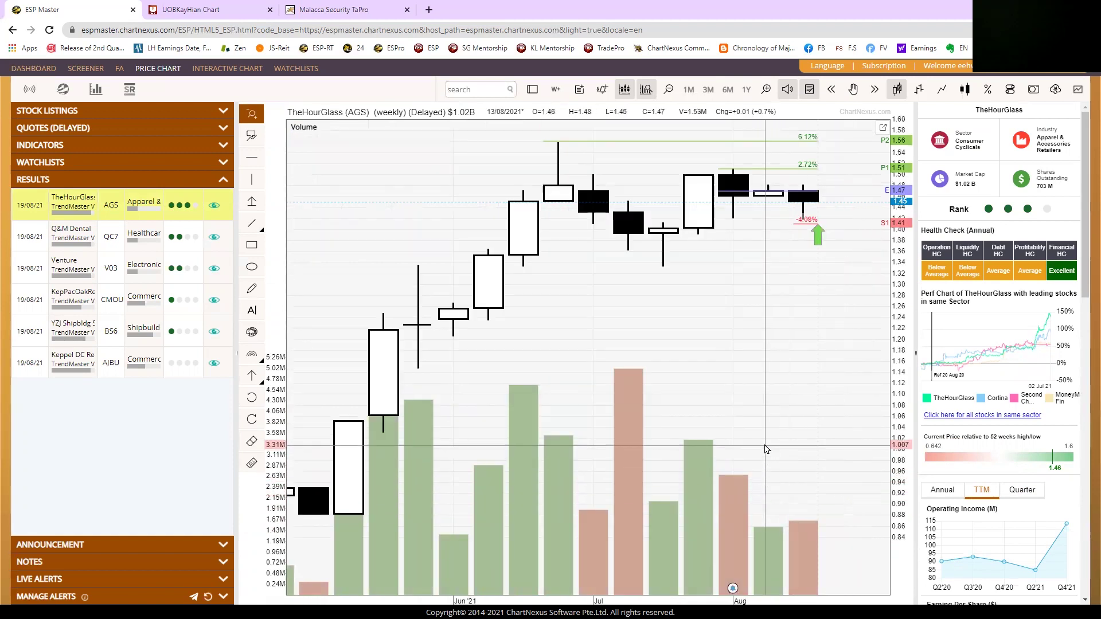
{"action": "scroll", "coordinate": [767, 449], "scroll_direction": "down", "scroll_amount": 3}
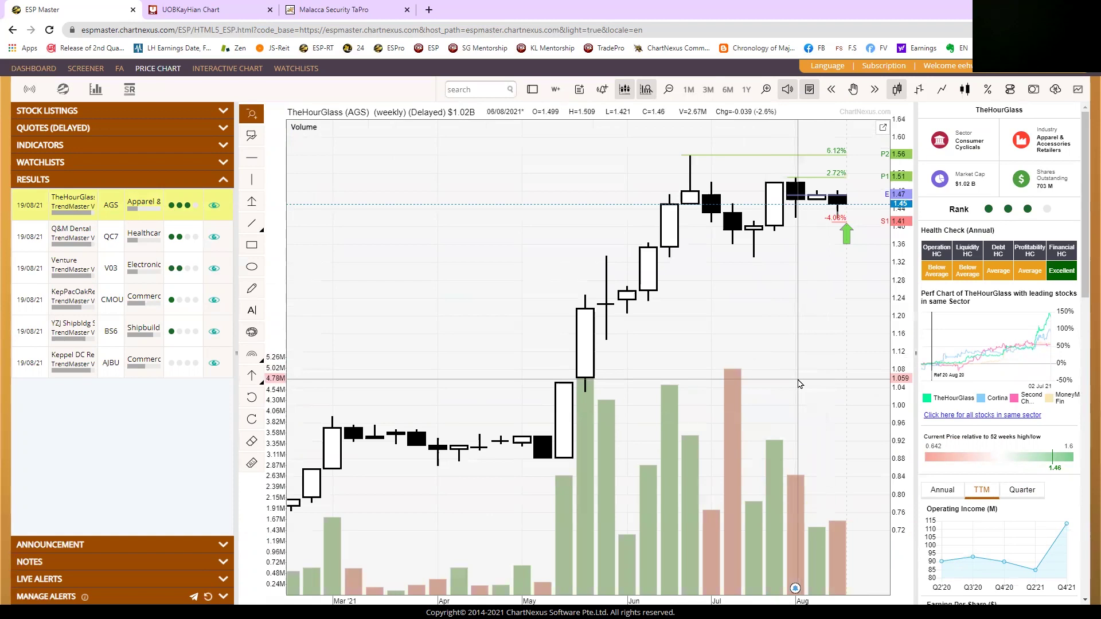
{"action": "scroll", "coordinate": [691, 358], "scroll_direction": "down", "scroll_amount": 5}
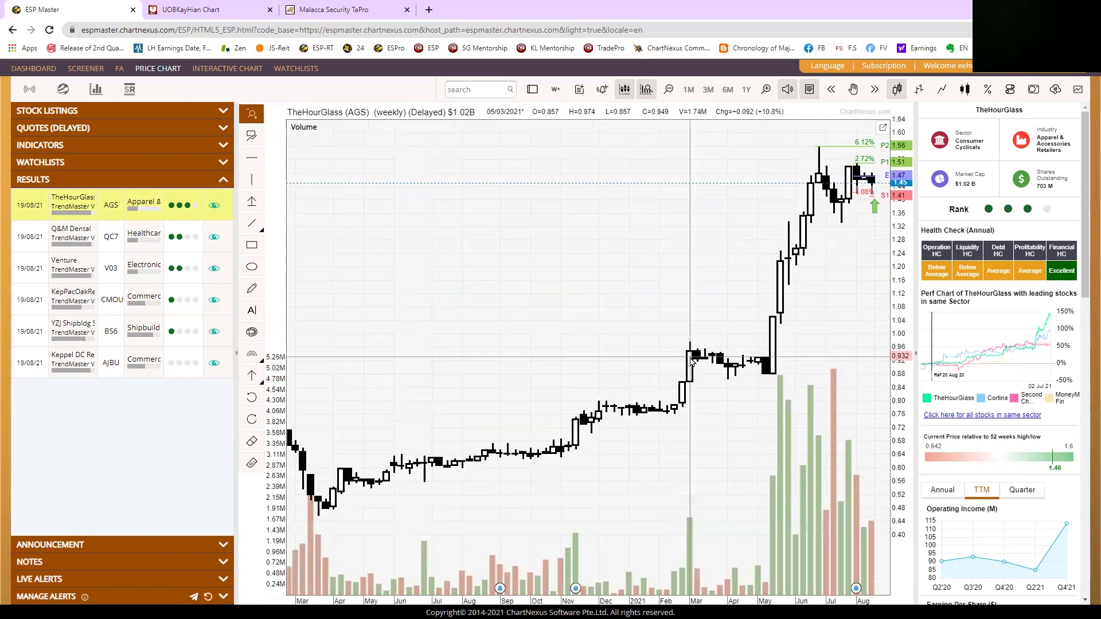
{"action": "mouse_move", "coordinate": [644, 501]}
{"action": "left_mouse_down"}
{"action": "mouse_move", "coordinate": [885, 502]}
{"action": "mouse_move", "coordinate": [886, 492]}
{"action": "left_mouse_up"}
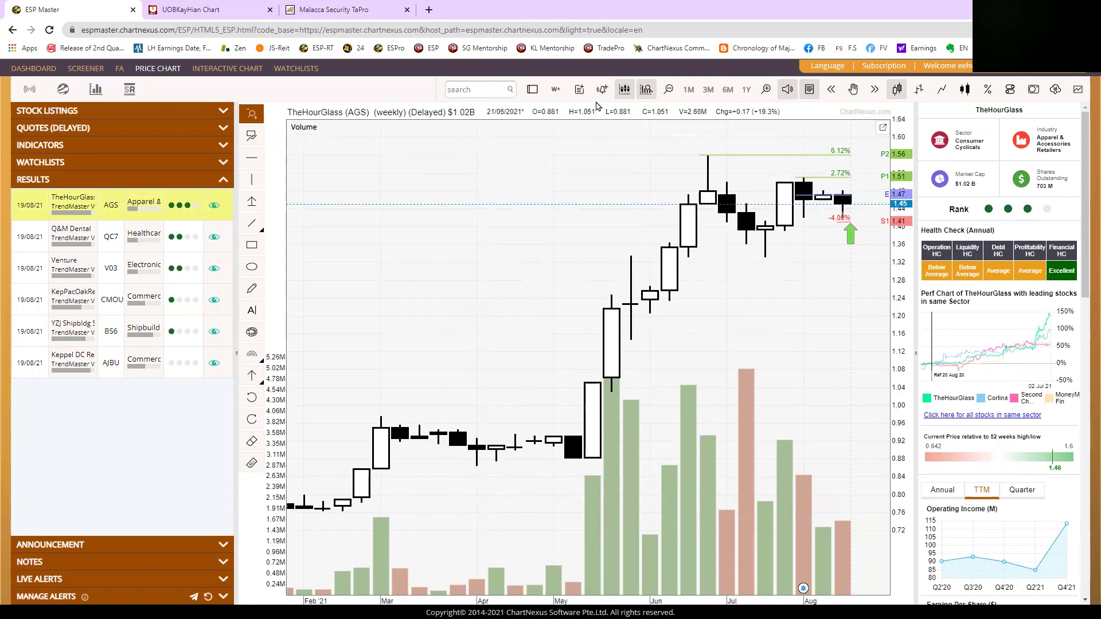
Step: Switch TheHourGlass to daily+ candles, close the ALERTS popup, and zoom out to April–August 2021
{"action": "left_click", "coordinate": [555, 89]}
{"action": "left_click", "coordinate": [572, 222]}
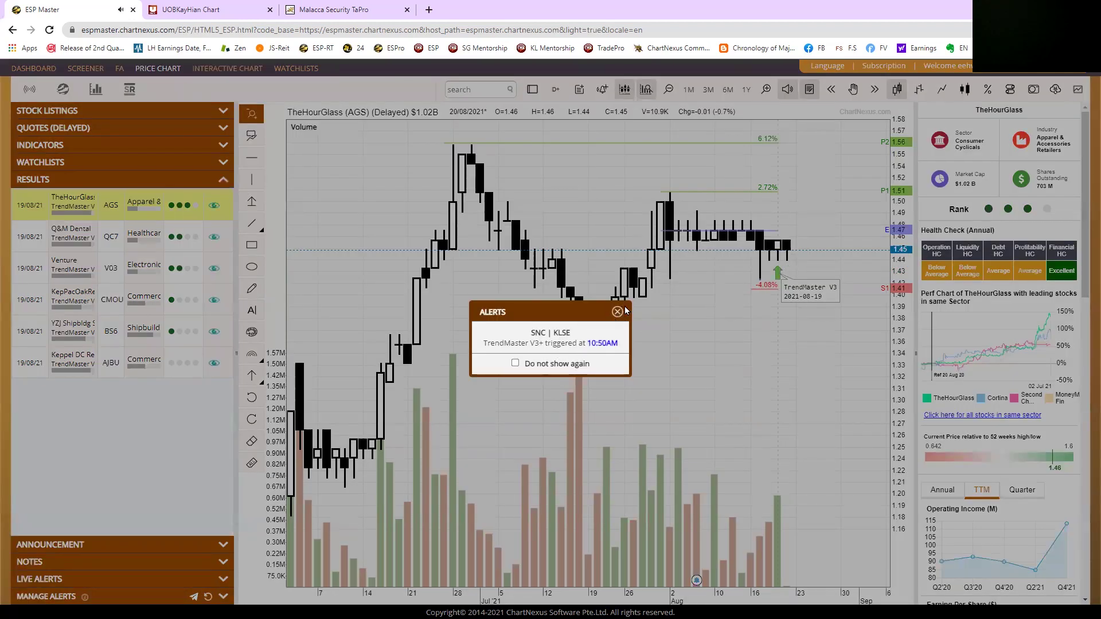
{"action": "left_click", "coordinate": [617, 311]}
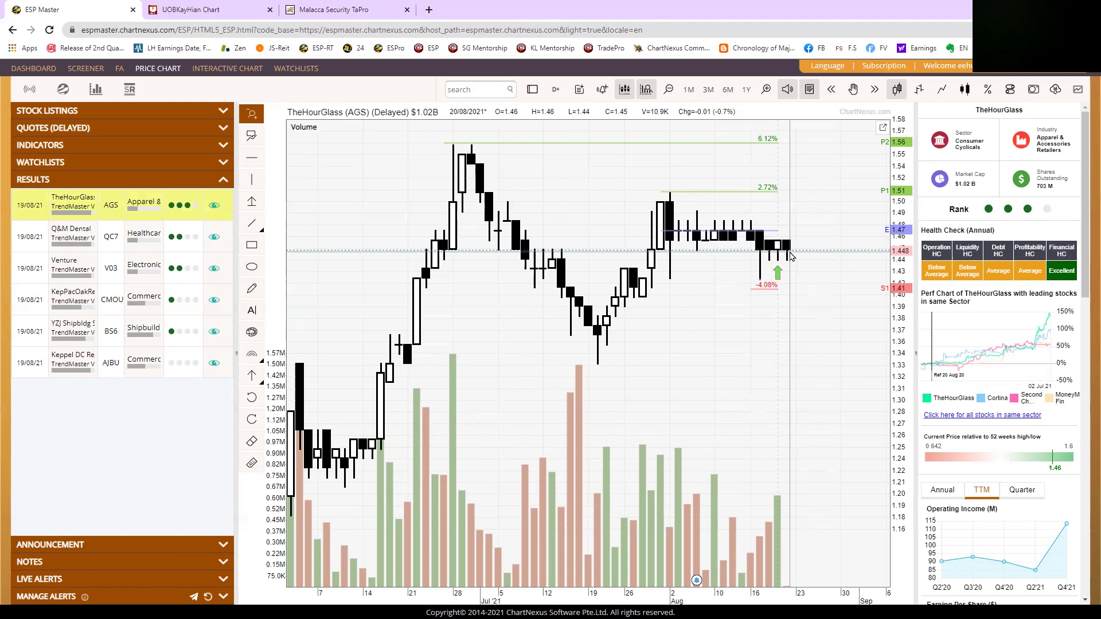
{"action": "left_click", "coordinate": [789, 583]}
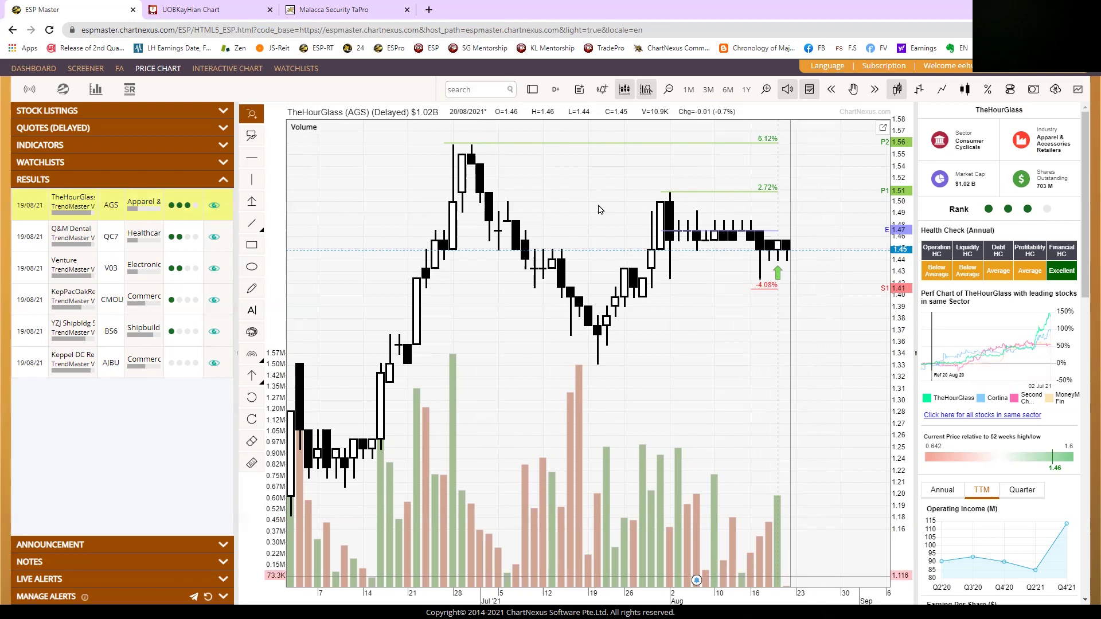
{"action": "left_click", "coordinate": [555, 89]}
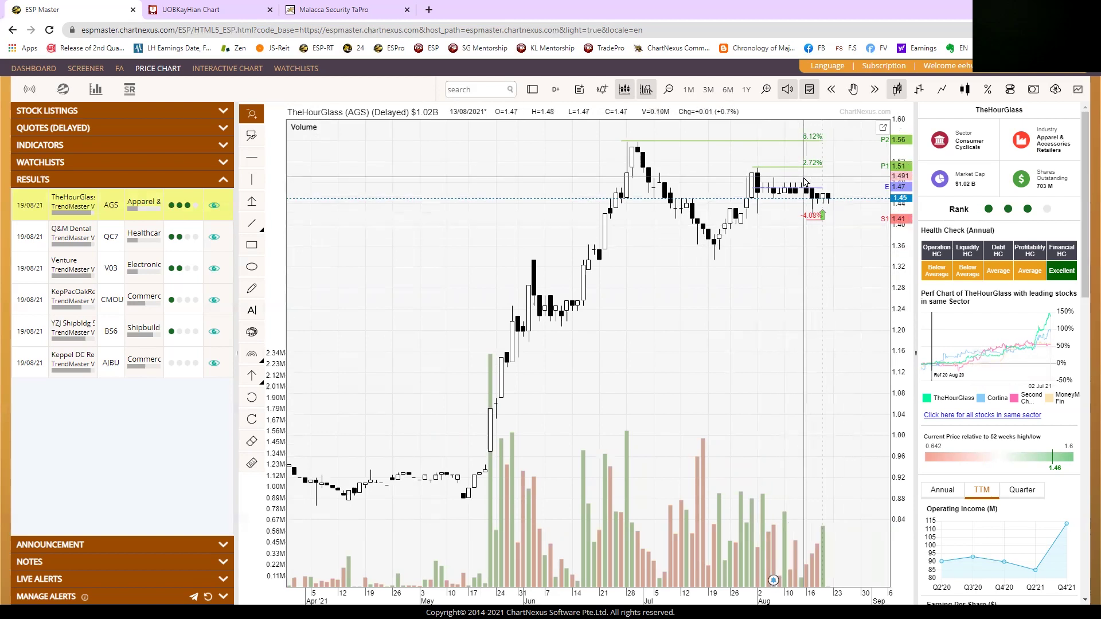
Step: Switch TheHourGlass back to weekly+ candles and zoom into March–August with space on the right
{"action": "left_click", "coordinate": [555, 90]}
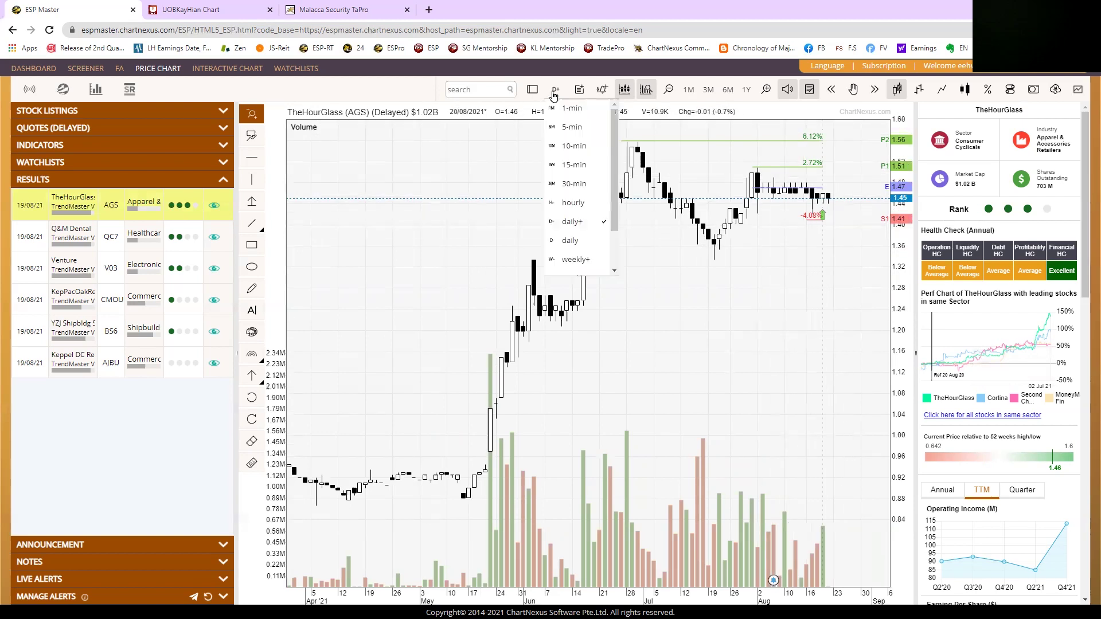
{"action": "left_click", "coordinate": [574, 265]}
{"action": "scroll", "coordinate": [764, 375], "scroll_direction": "down", "scroll_amount": 5}
{"action": "left_click_drag", "start_coordinate": [708, 488], "coordinate": [889, 491]}
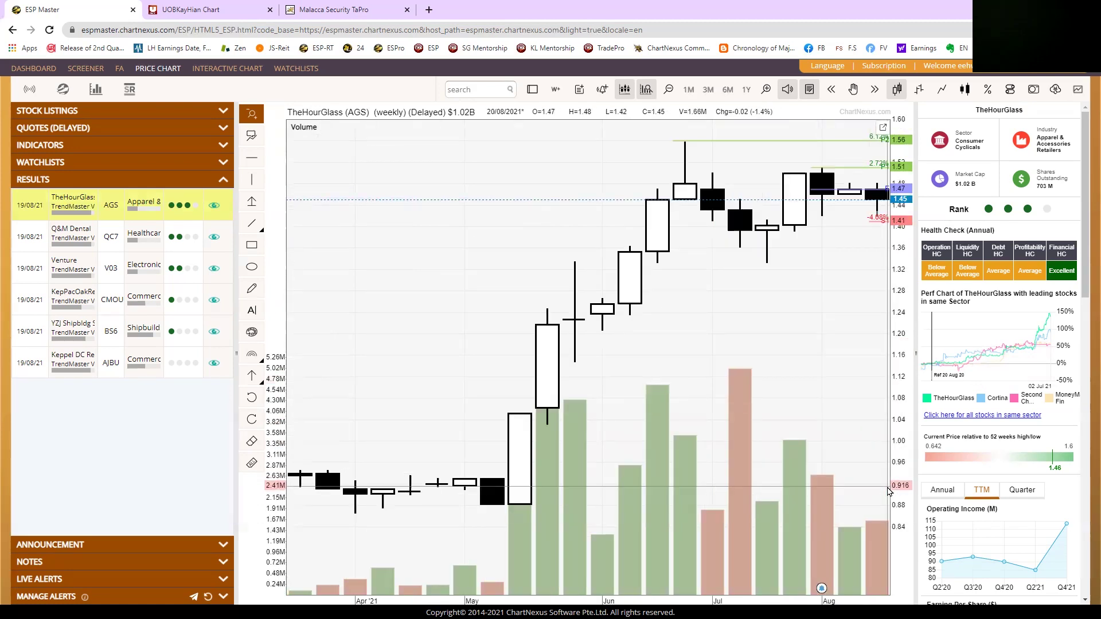
{"action": "scroll", "coordinate": [769, 327], "scroll_direction": "down", "scroll_amount": 5}
{"action": "left_click_drag", "start_coordinate": [714, 326], "coordinate": [931, 451]}
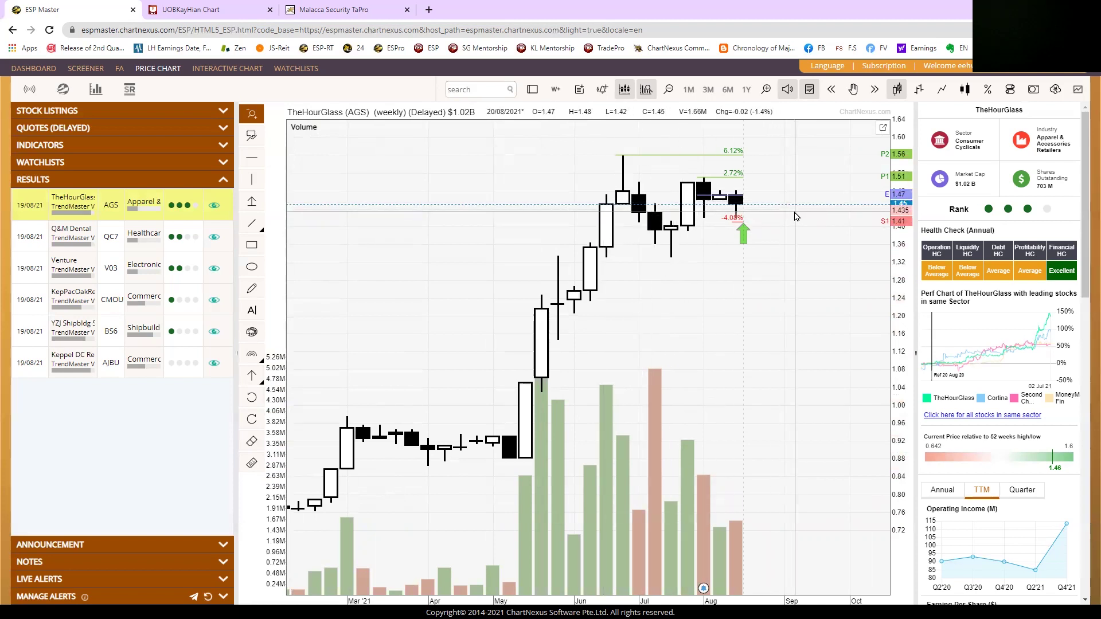
Step: Zoom out to September 2020 onward and scroll the side panel to Last Information and PEEPS Table
{"action": "scroll", "coordinate": [796, 216], "scroll_direction": "down", "scroll_amount": 3}
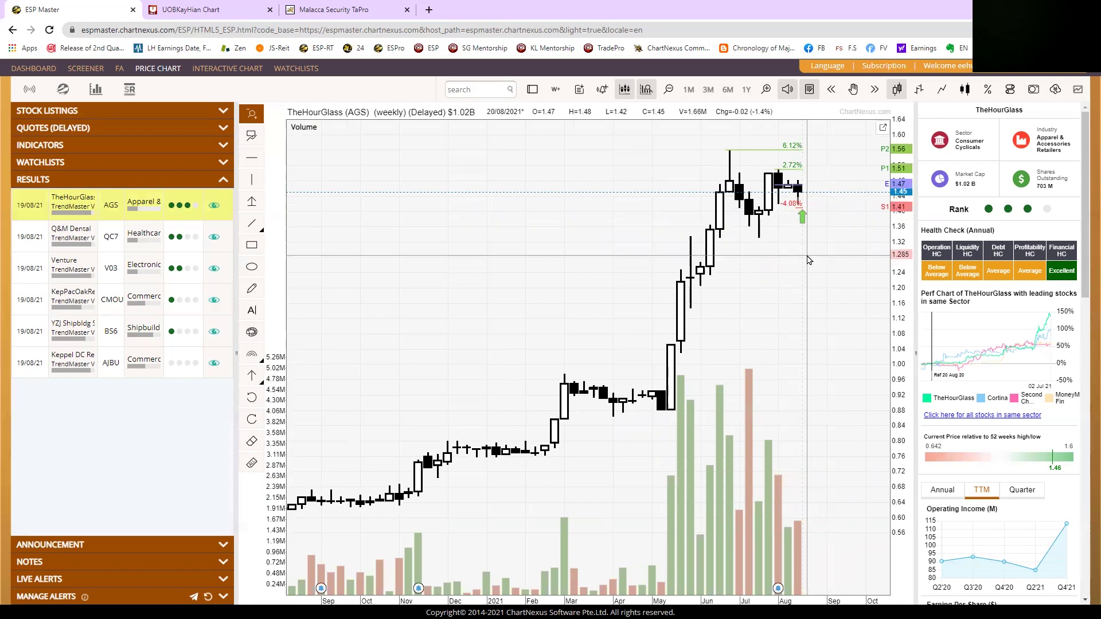
{"action": "scroll", "coordinate": [1027, 297], "scroll_direction": "down", "scroll_amount": 7}
{"action": "scroll", "coordinate": [1026, 298], "scroll_direction": "down", "scroll_amount": 7}
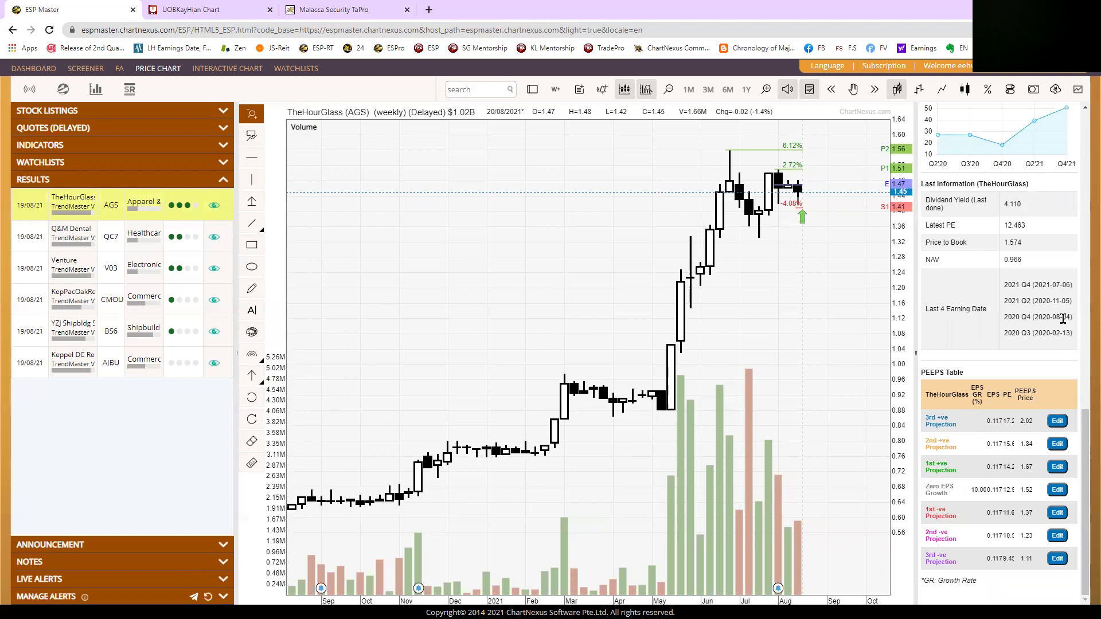
Step: Zoom the weekly chart into May–August, then back out to January–August 2021
{"action": "left_click_drag", "start_coordinate": [607, 453], "coordinate": [826, 437]}
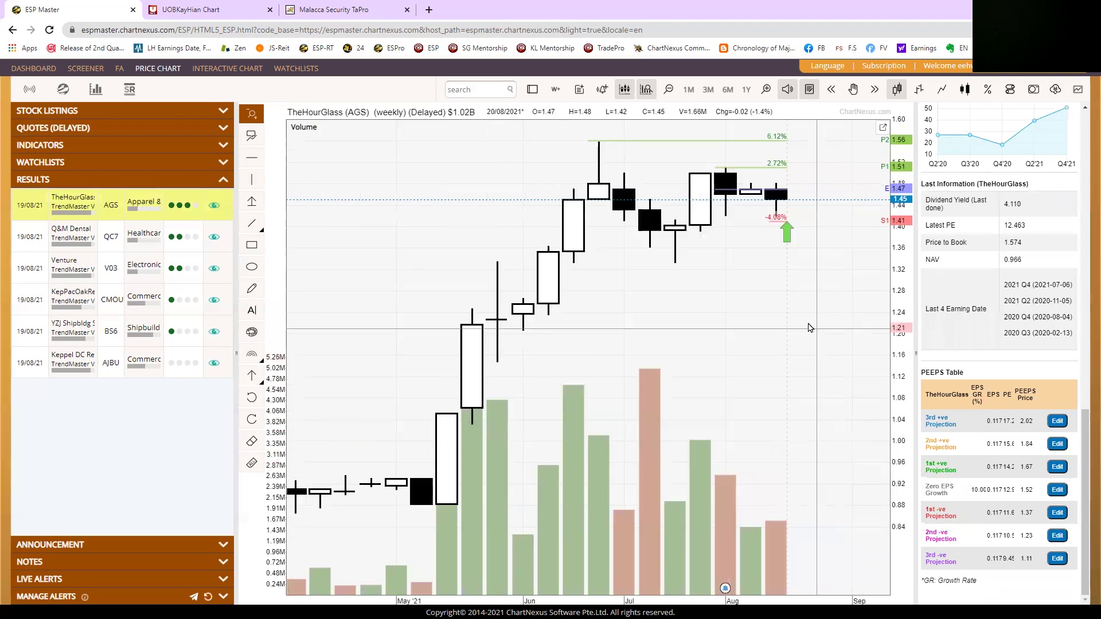
{"action": "left_click", "coordinate": [707, 210]}
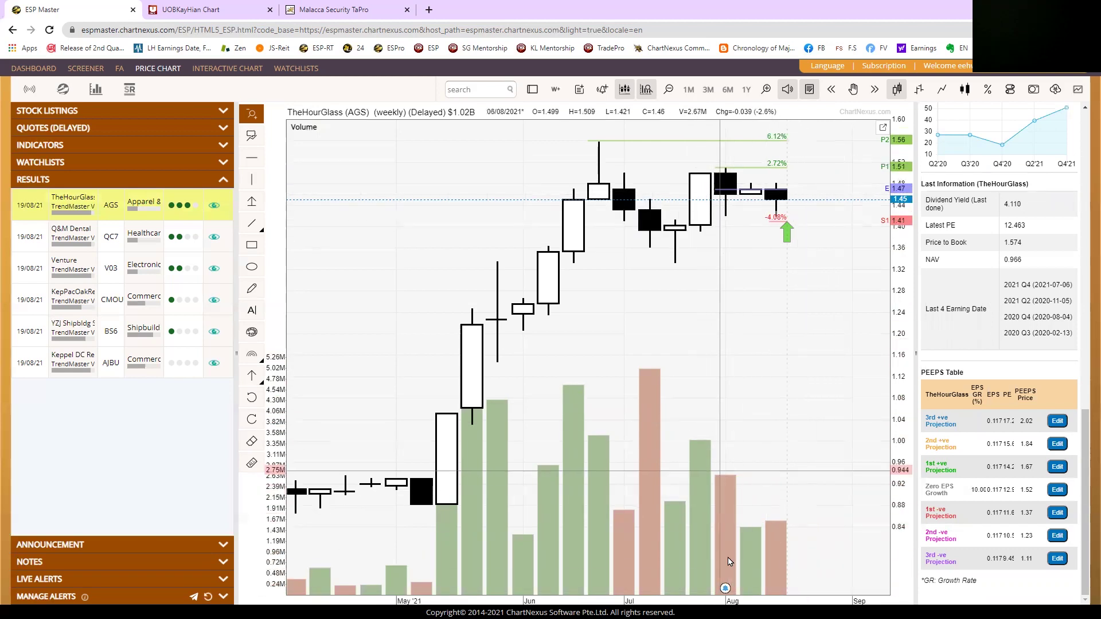
{"action": "scroll", "coordinate": [787, 538], "scroll_direction": "down", "scroll_amount": 3}
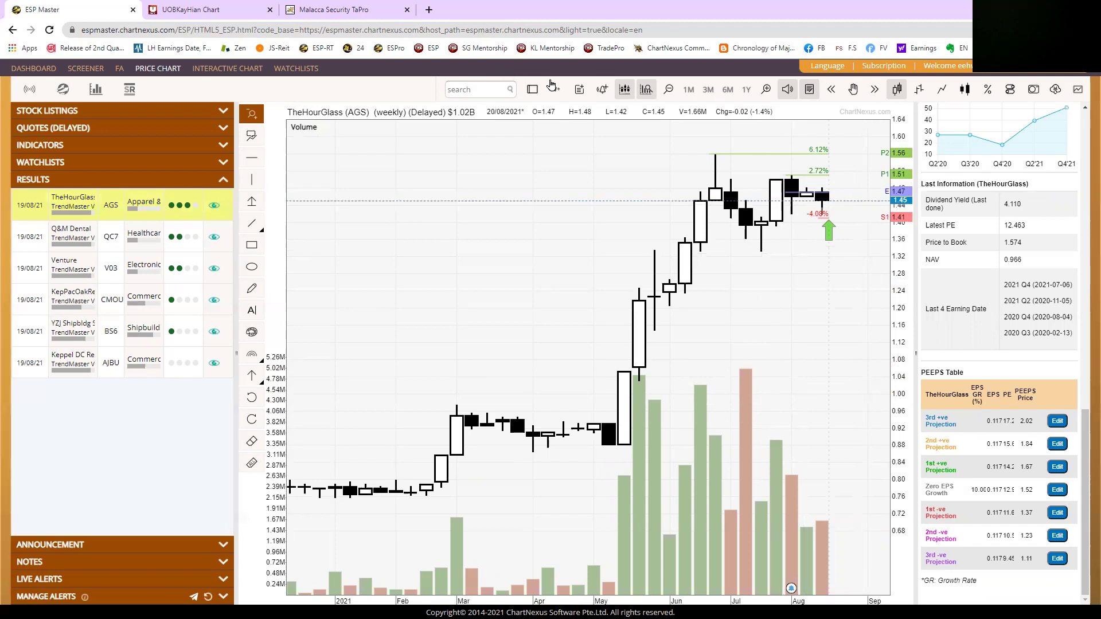
Step: Switch TheHourGlass to daily candles and frame roughly April to September 2021
{"action": "left_click", "coordinate": [553, 90]}
{"action": "left_click", "coordinate": [582, 241]}
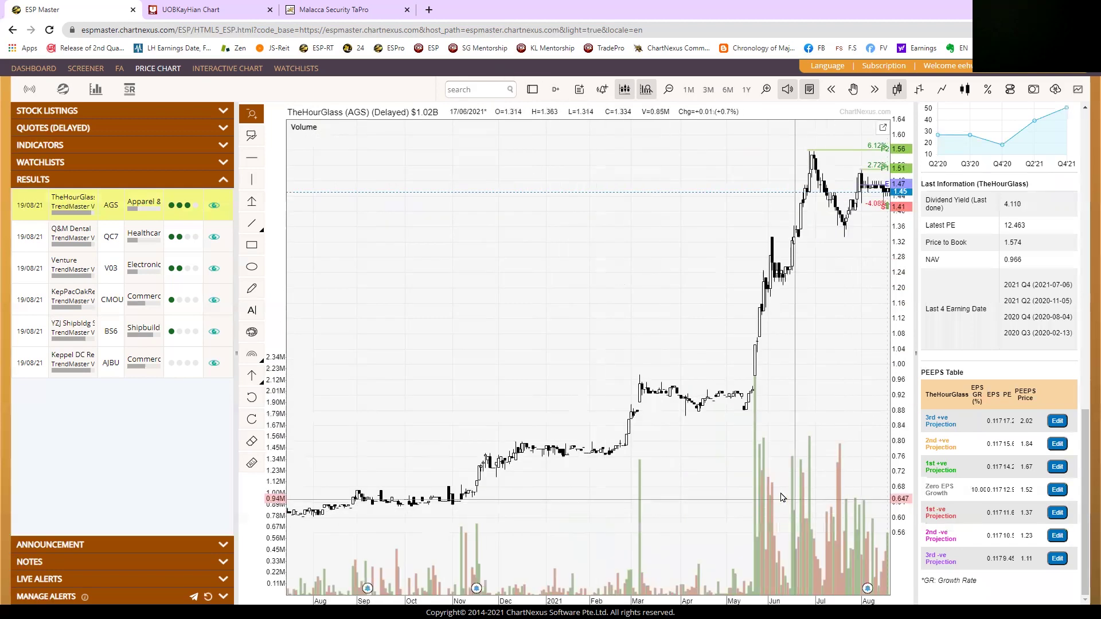
{"action": "left_click_drag", "start_coordinate": [750, 493], "coordinate": [925, 497]}
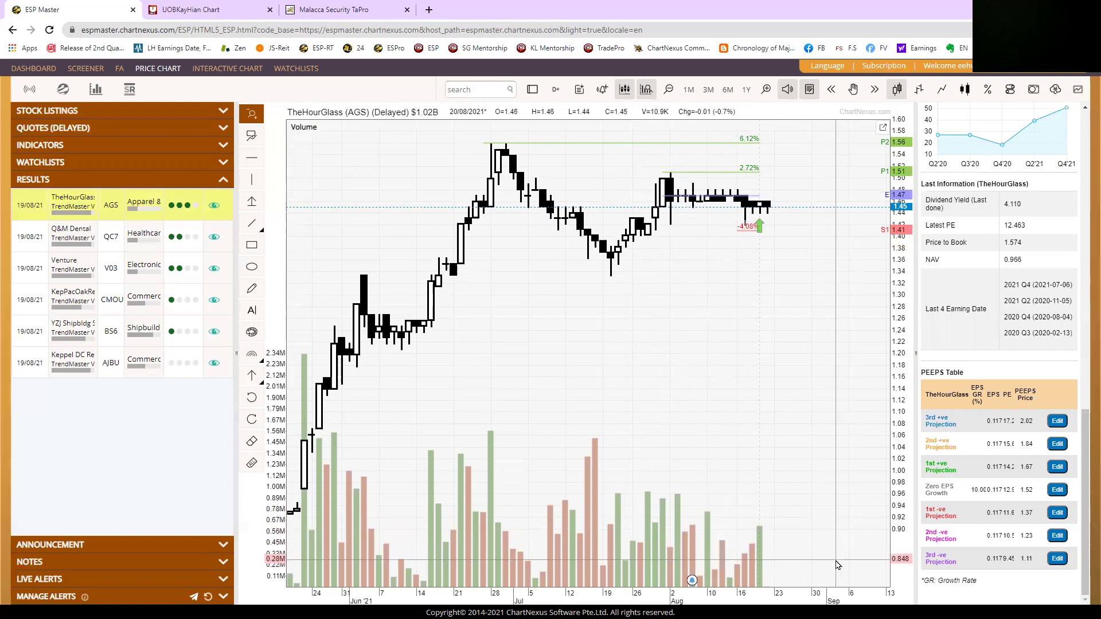
{"action": "scroll", "coordinate": [740, 338], "scroll_direction": "down", "scroll_amount": 2}
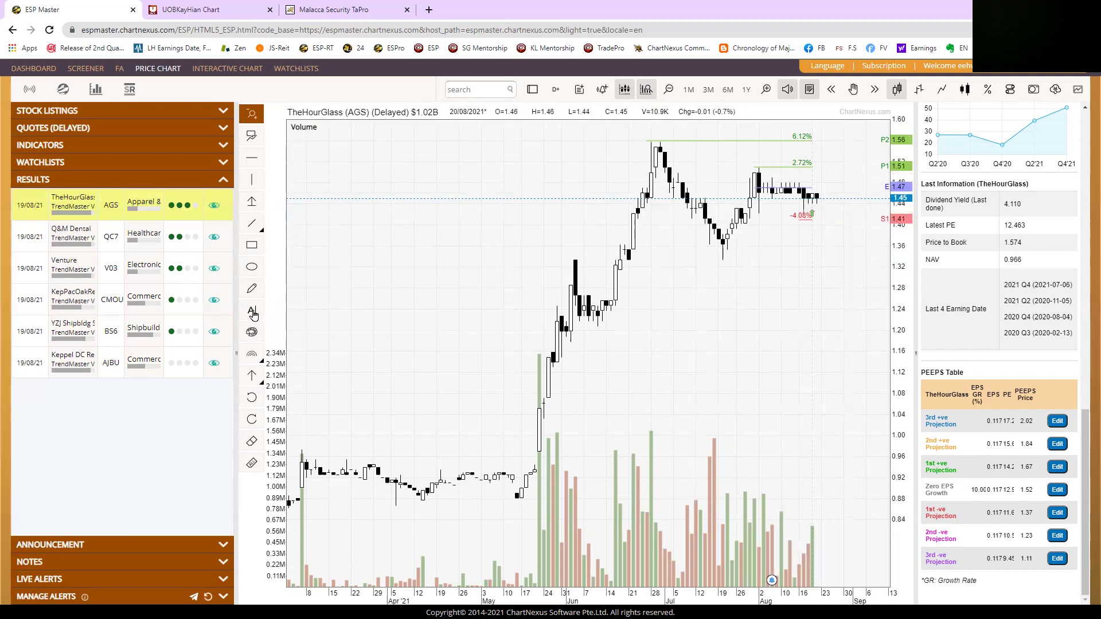
Step: Sketch freehand marks over the July–August swing, exit drawing, and zoom to late March–September
{"action": "mouse_move", "coordinate": [730, 252]}
{"action": "left_mouse_down"}
{"action": "mouse_move", "coordinate": [757, 182]}
{"action": "mouse_move", "coordinate": [800, 189]}
{"action": "mouse_move", "coordinate": [832, 215]}
{"action": "mouse_move", "coordinate": [877, 154]}
{"action": "left_mouse_up"}
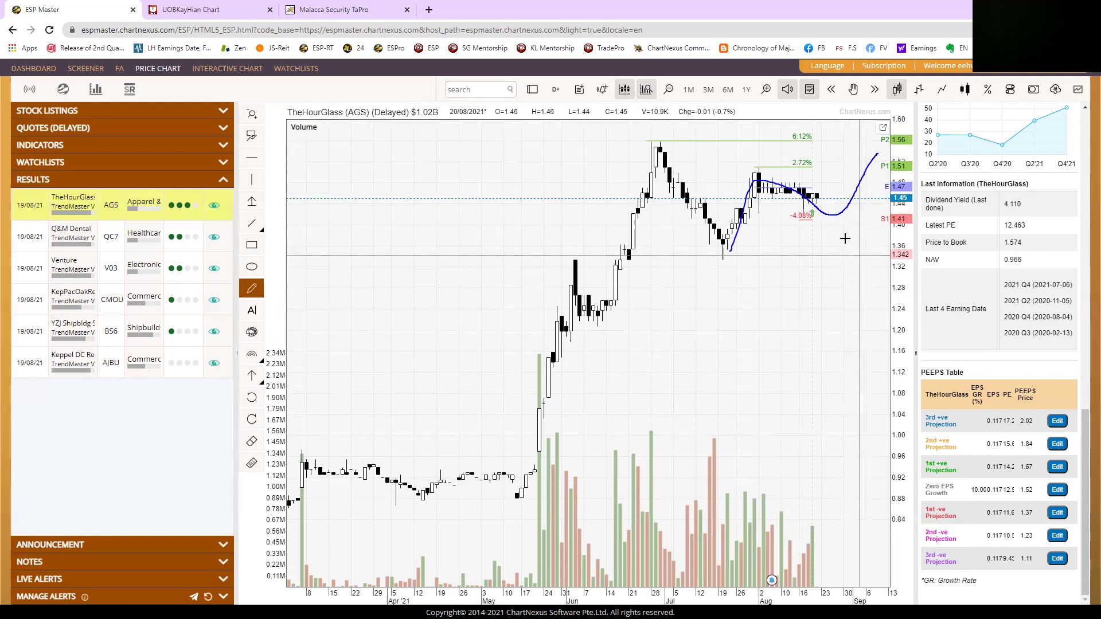
{"action": "mouse_move", "coordinate": [853, 209]}
{"action": "left_mouse_down"}
{"action": "mouse_move", "coordinate": [820, 206]}
{"action": "mouse_move", "coordinate": [859, 216]}
{"action": "mouse_move", "coordinate": [843, 223]}
{"action": "left_mouse_up"}
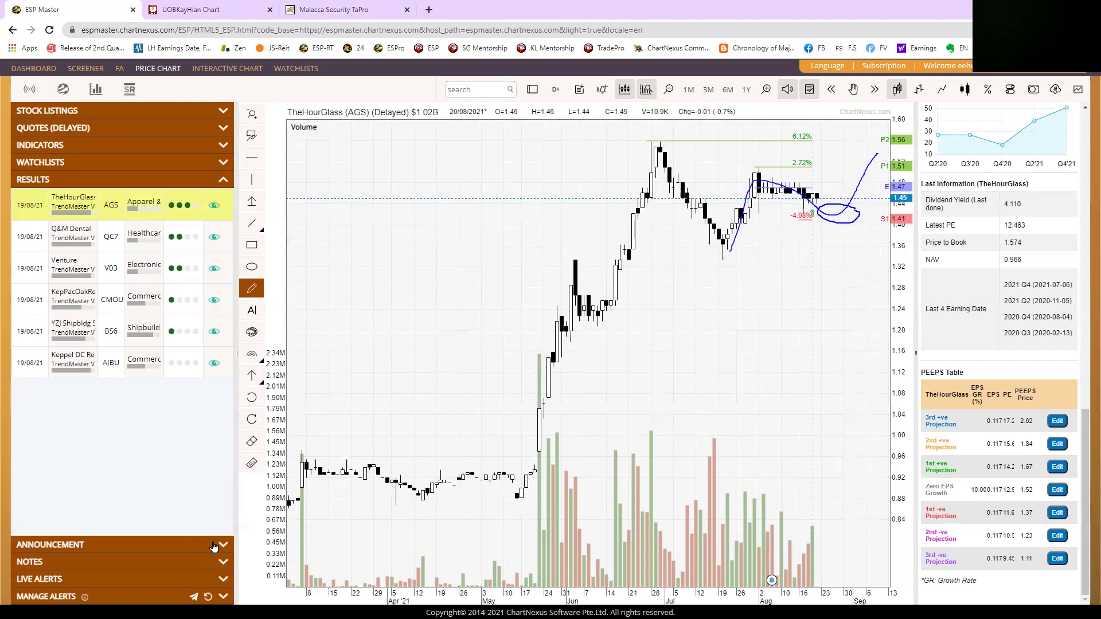
{"action": "key", "text": "Escape"}
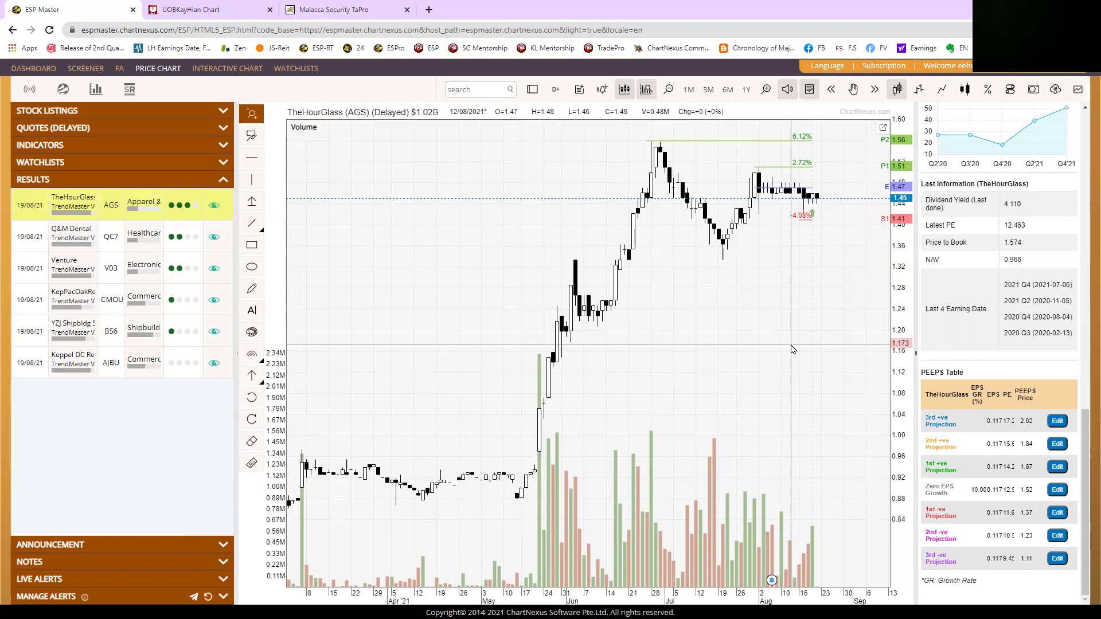
{"action": "scroll", "coordinate": [792, 348], "scroll_direction": "down", "scroll_amount": 2}
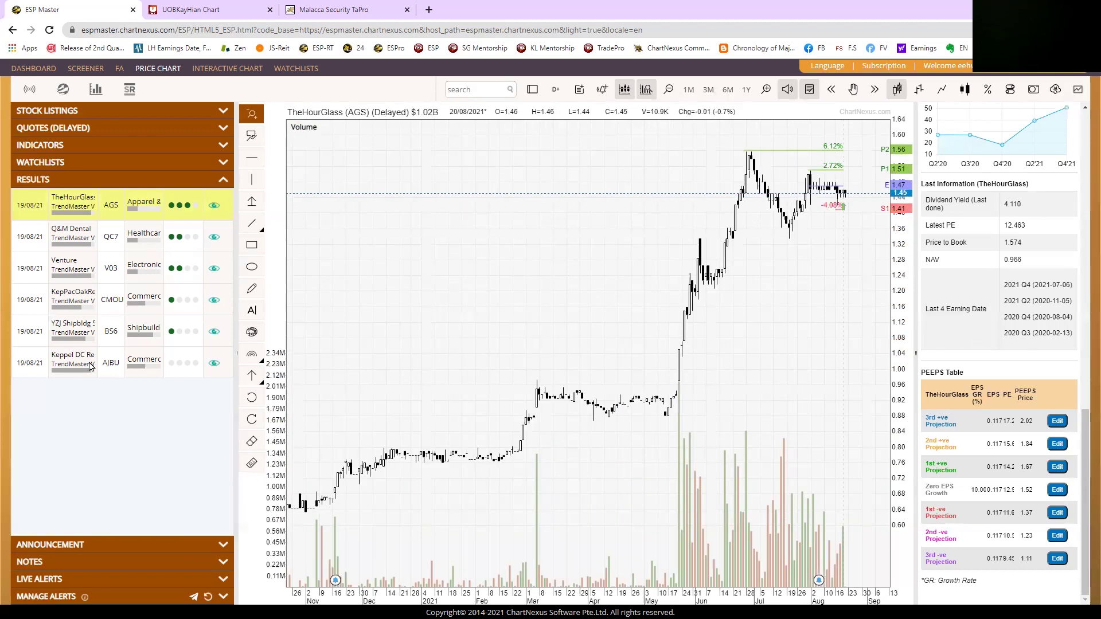
{"action": "left_click_drag", "start_coordinate": [568, 356], "coordinate": [873, 439]}
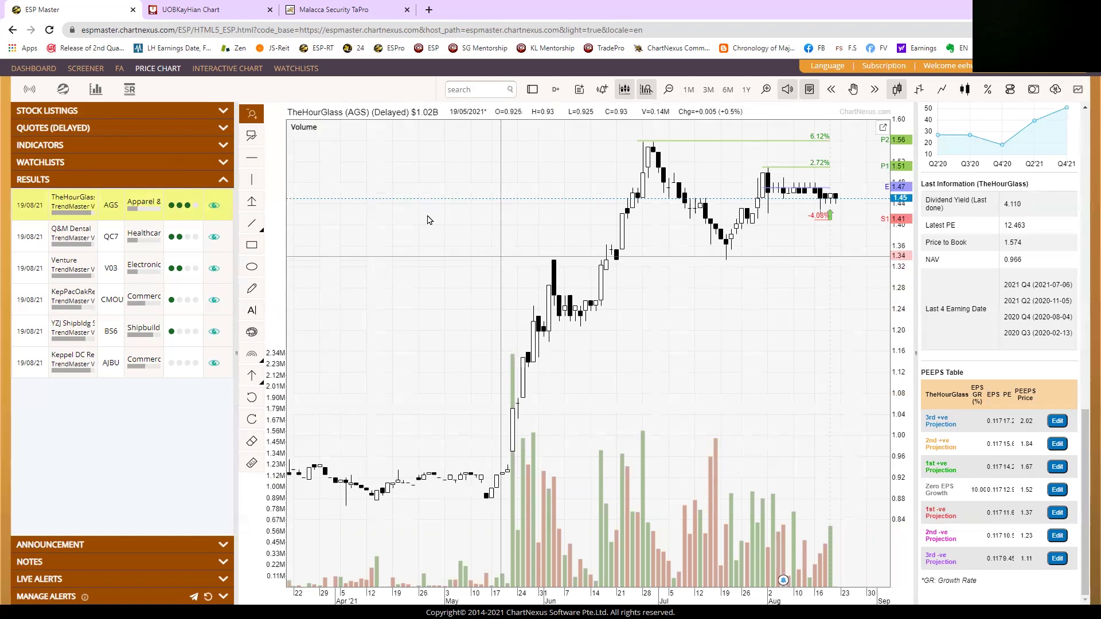
Step: Overlay the TrendMaster trailing stop and buy/sell arrows, inspect March–August, then show the screener table
{"action": "left_click", "coordinate": [96, 90]}
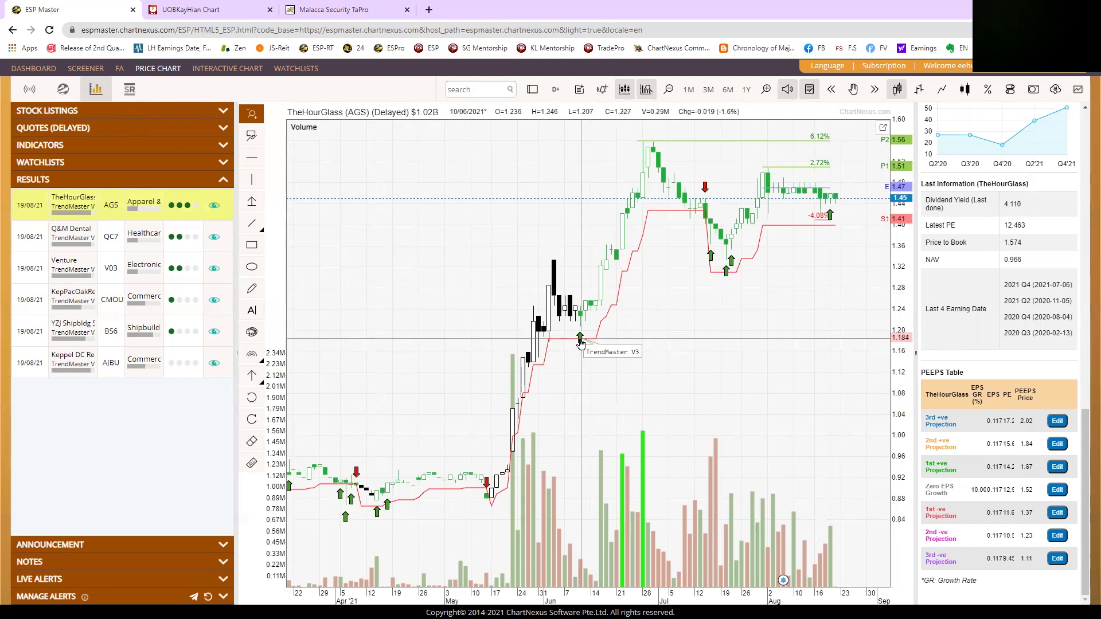
{"action": "left_click_drag", "start_coordinate": [388, 338], "coordinate": [580, 339]}
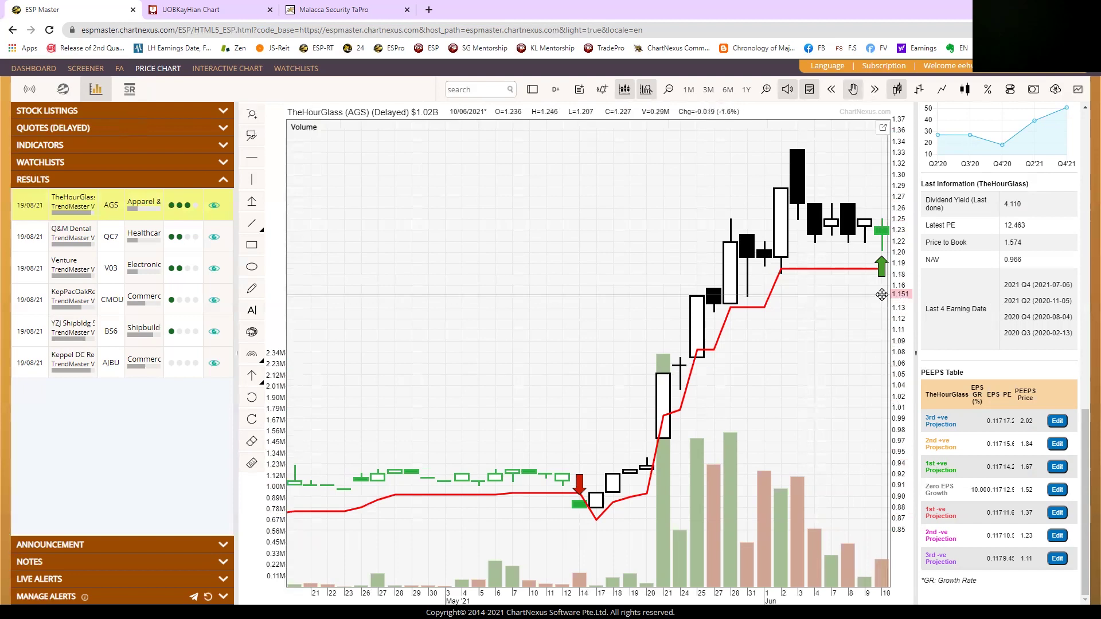
{"action": "scroll", "coordinate": [728, 391], "scroll_direction": "down", "scroll_amount": 5}
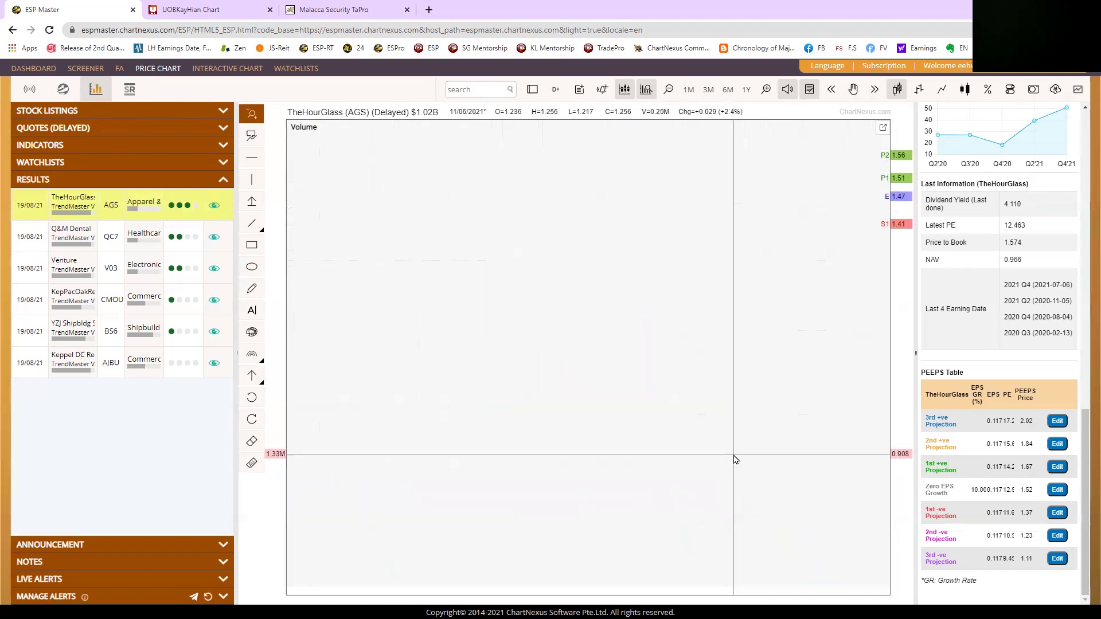
{"action": "left_click_drag", "start_coordinate": [862, 241], "coordinate": [677, 241]}
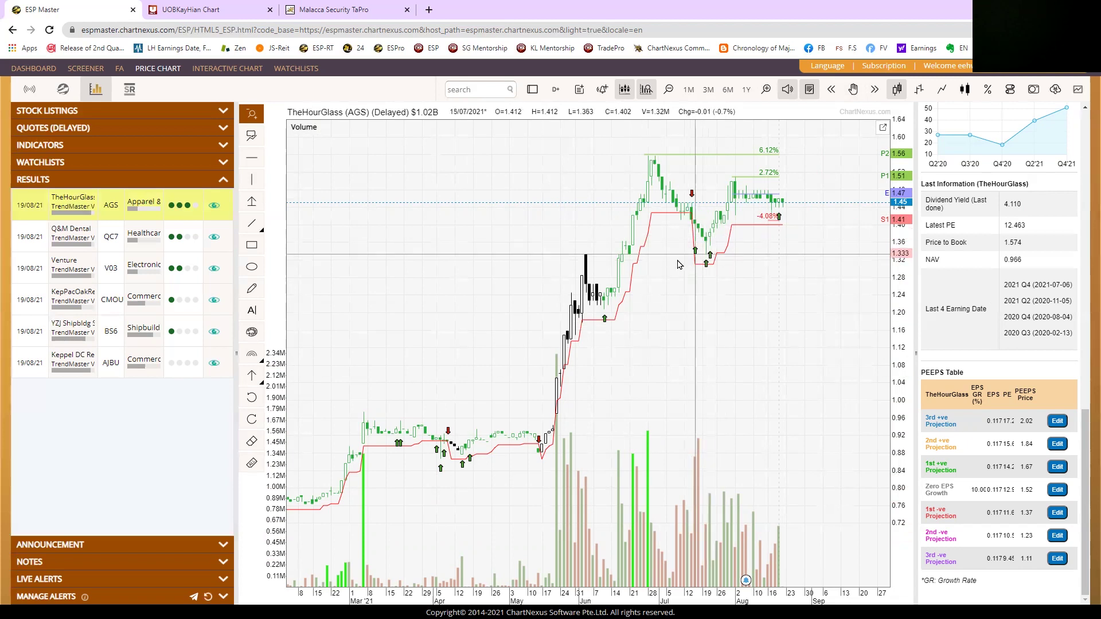
{"action": "scroll", "coordinate": [721, 244], "scroll_direction": "up", "scroll_amount": 5}
{"action": "scroll", "coordinate": [565, 521], "scroll_direction": "down", "scroll_amount": 2}
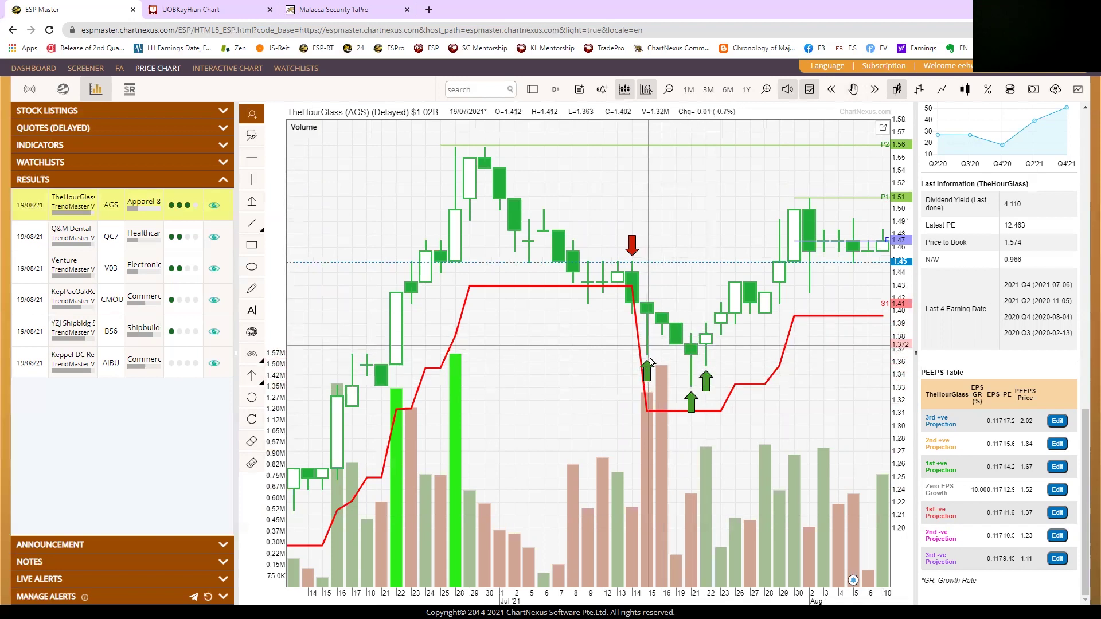
{"action": "scroll", "coordinate": [731, 419], "scroll_direction": "down", "scroll_amount": 3}
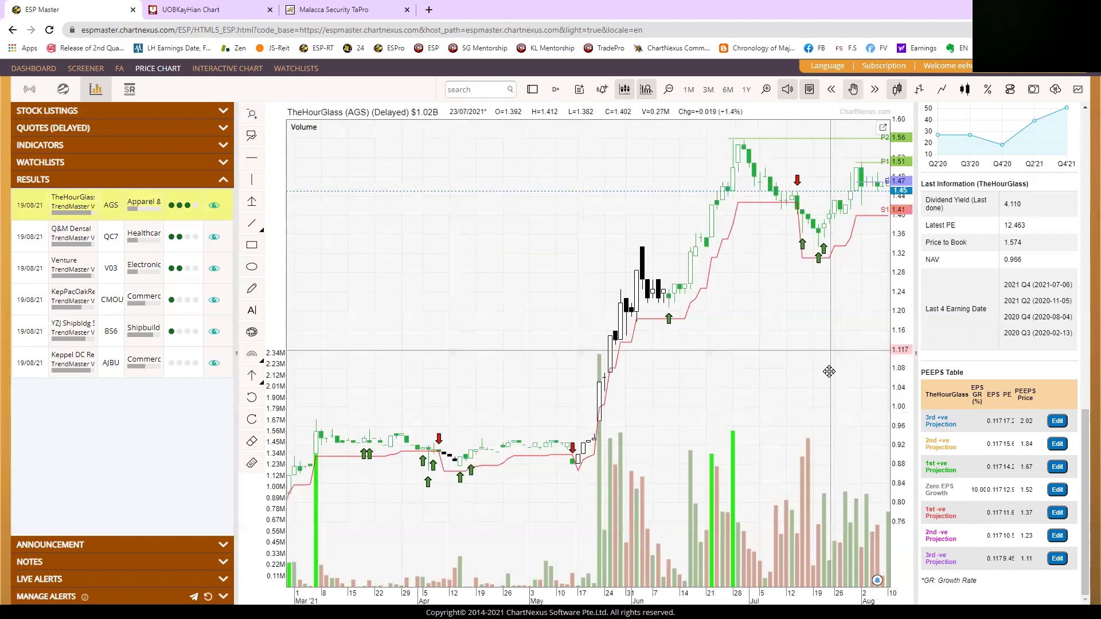
{"action": "left_click_drag", "start_coordinate": [828, 376], "coordinate": [678, 373]}
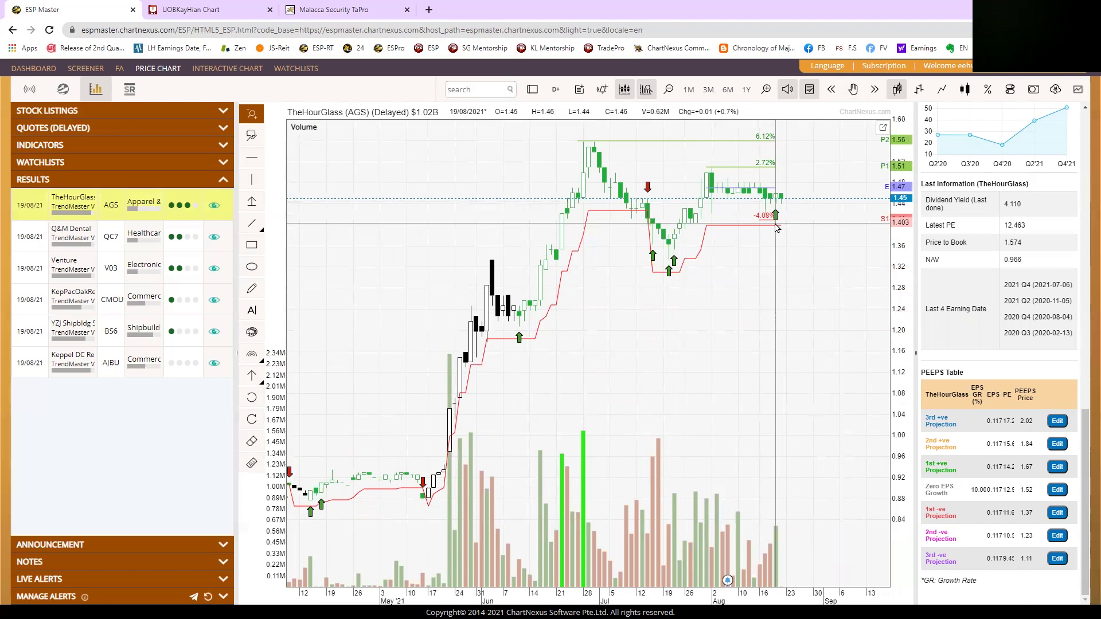
{"action": "scroll", "coordinate": [768, 224], "scroll_direction": "down", "scroll_amount": 5}
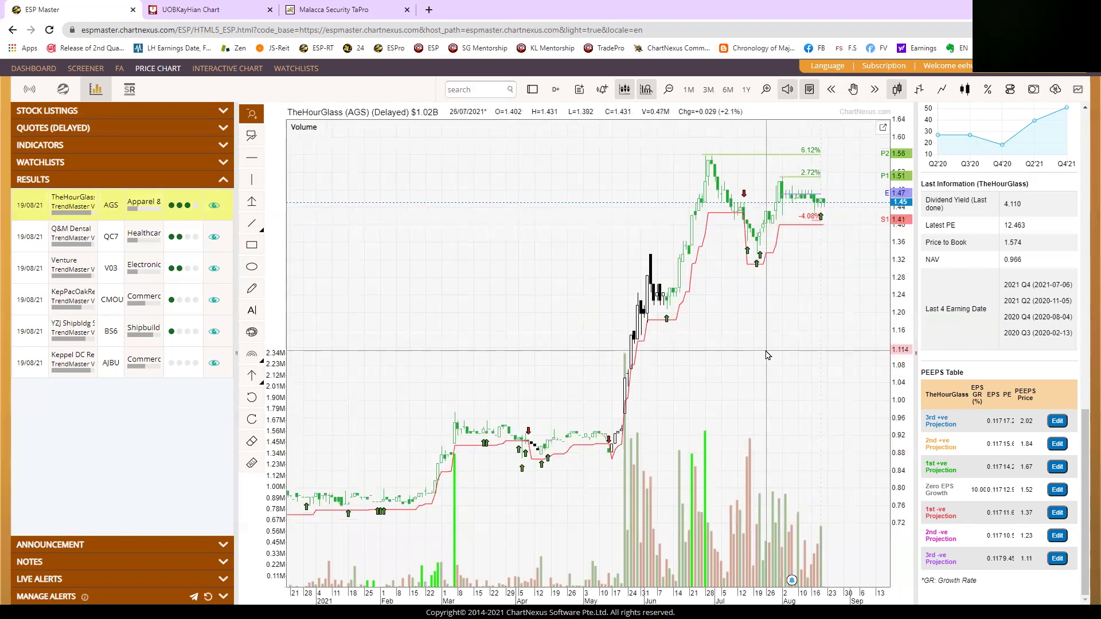
{"action": "left_click", "coordinate": [34, 73]}
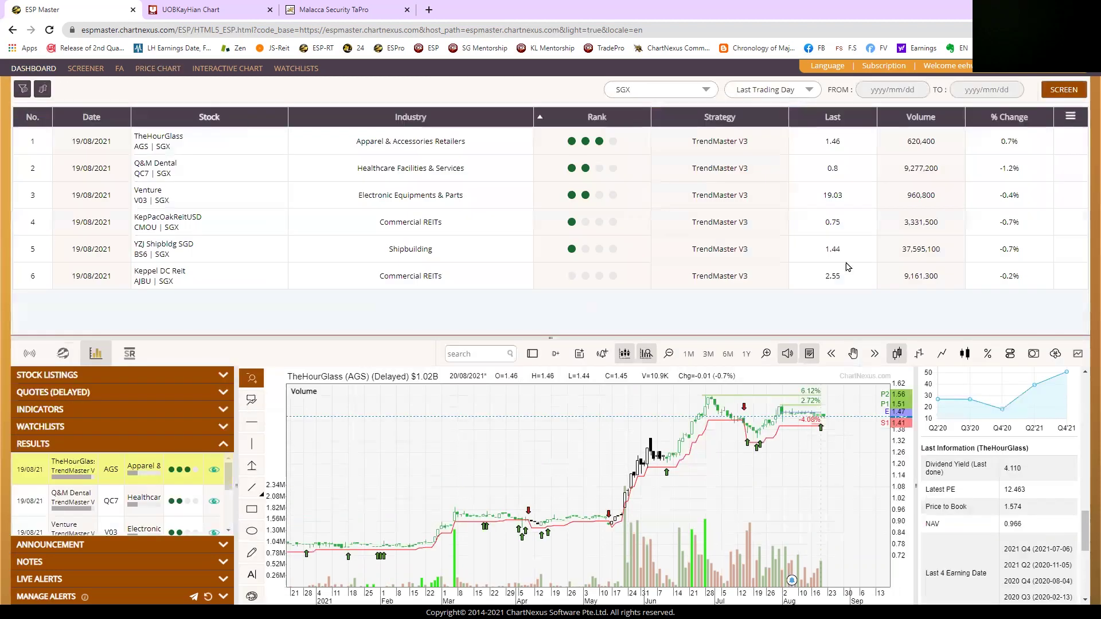
Step: Switch the screener exchange to KLSE and confirm TrendMaster V3 in Rule Selection
{"action": "left_click", "coordinate": [638, 88]}
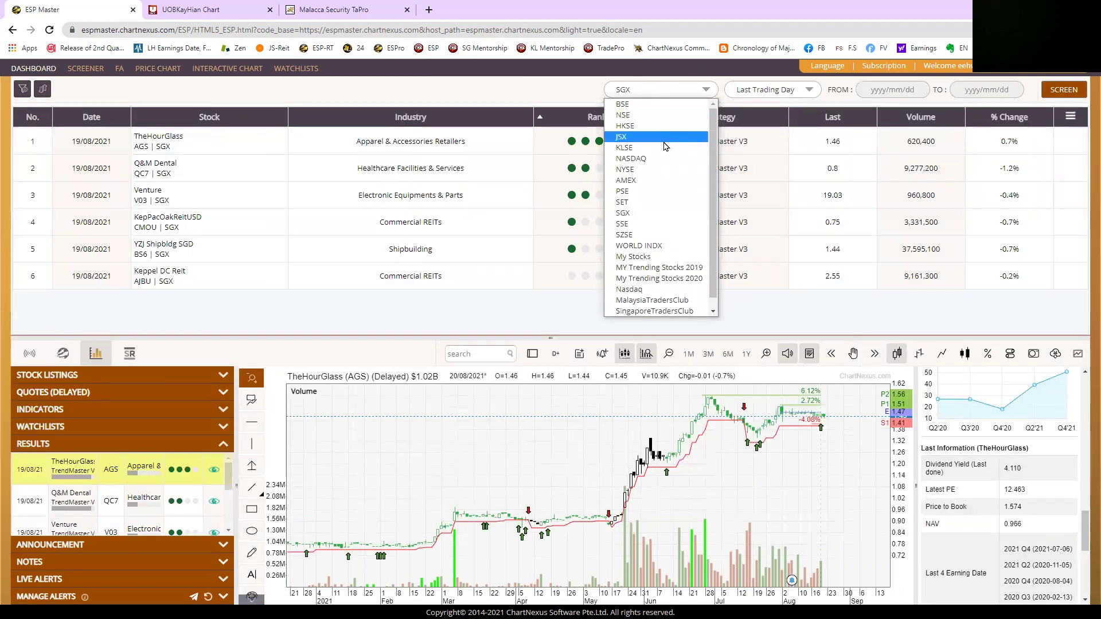
{"action": "left_click", "coordinate": [664, 148]}
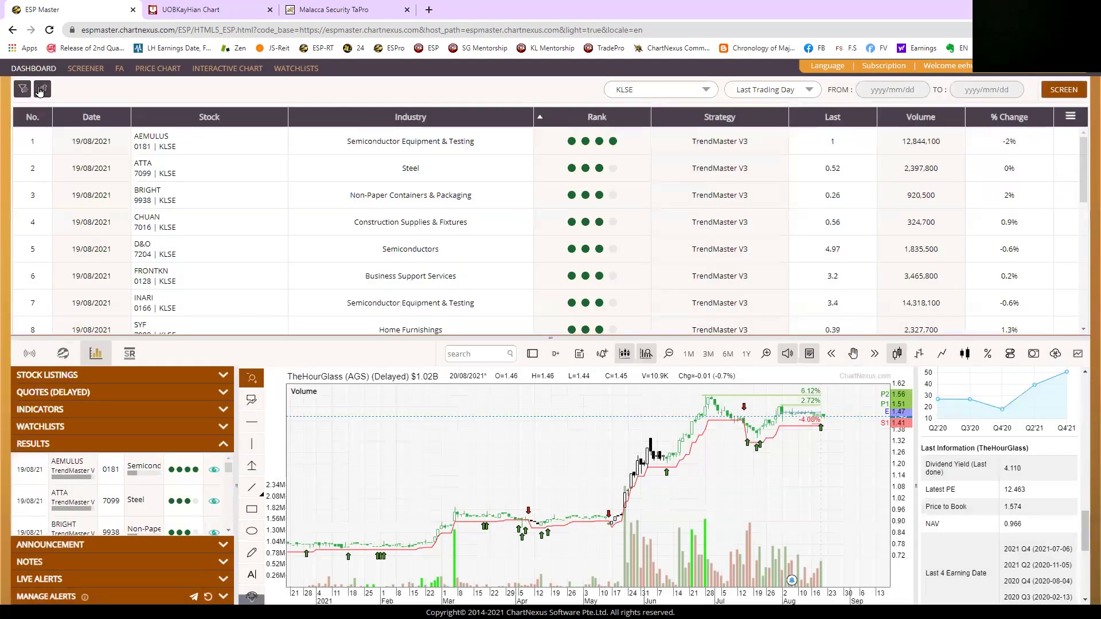
{"action": "left_click", "coordinate": [41, 89]}
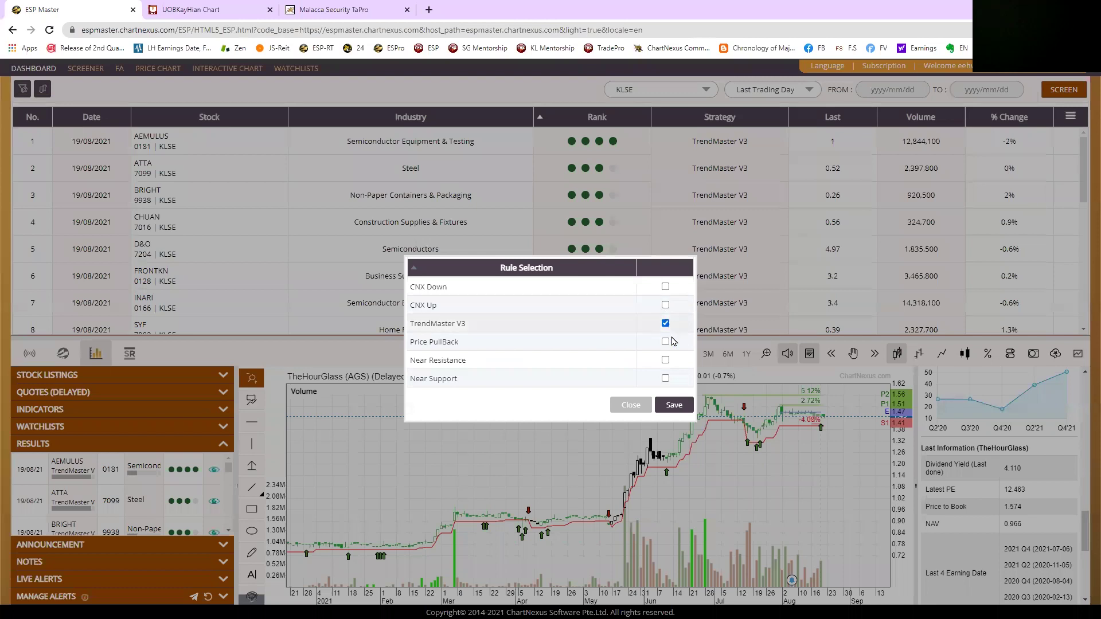
{"action": "left_click", "coordinate": [634, 409]}
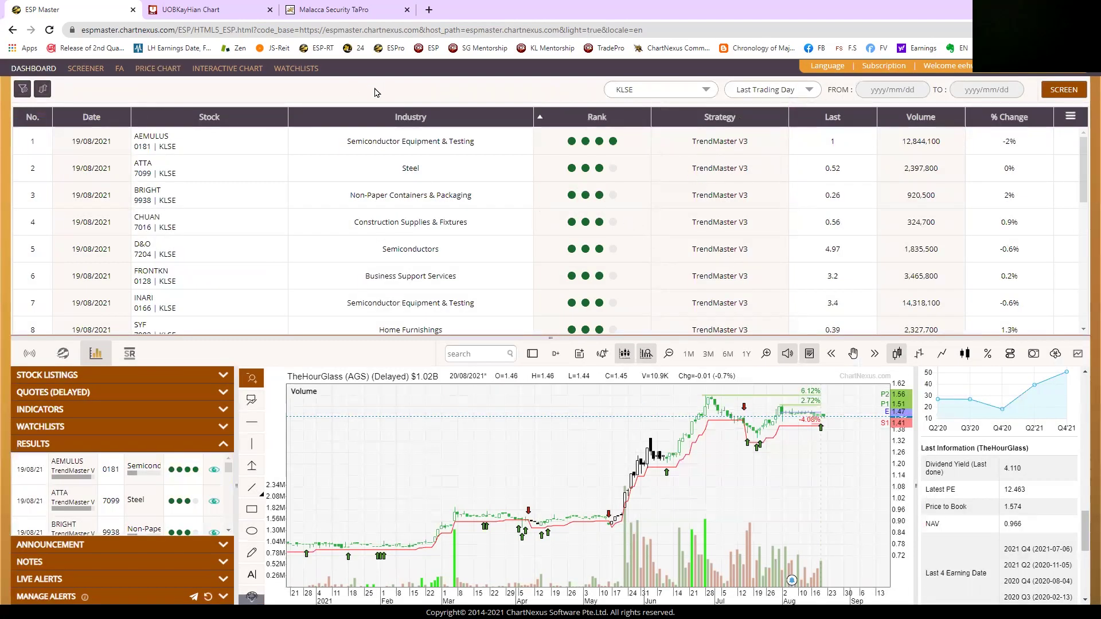
Step: Open the AEMULUS chart and zoom to late March–September with a compressed price scale
{"action": "left_click", "coordinate": [153, 70]}
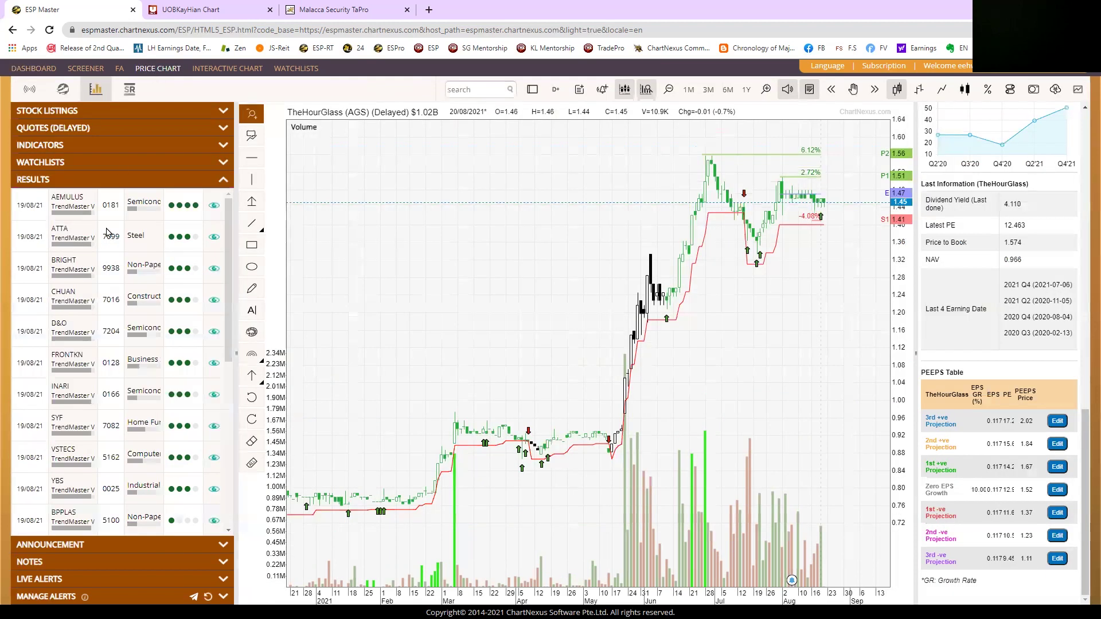
{"action": "left_click", "coordinate": [72, 205]}
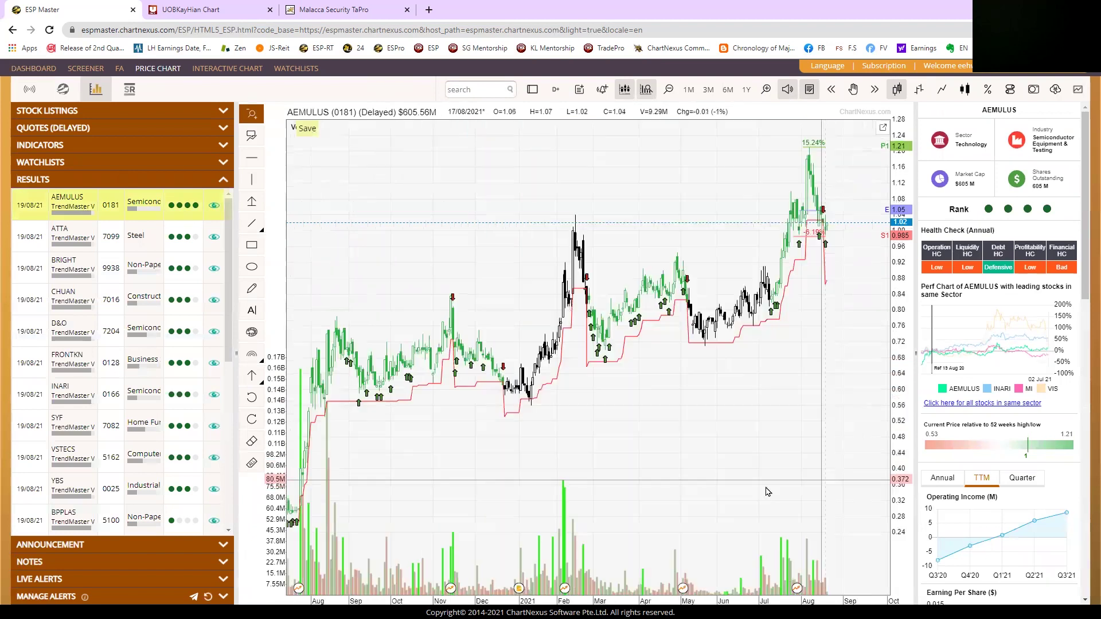
{"action": "left_click_drag", "start_coordinate": [631, 493], "coordinate": [850, 493]}
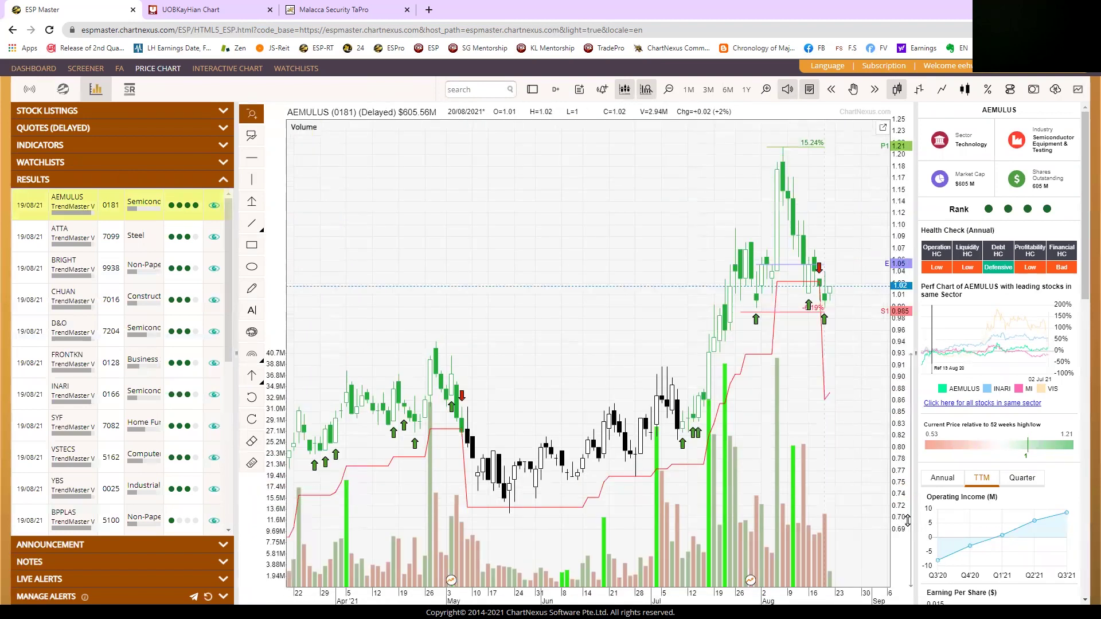
{"action": "left_click_drag", "start_coordinate": [900, 310], "coordinate": [912, 355]}
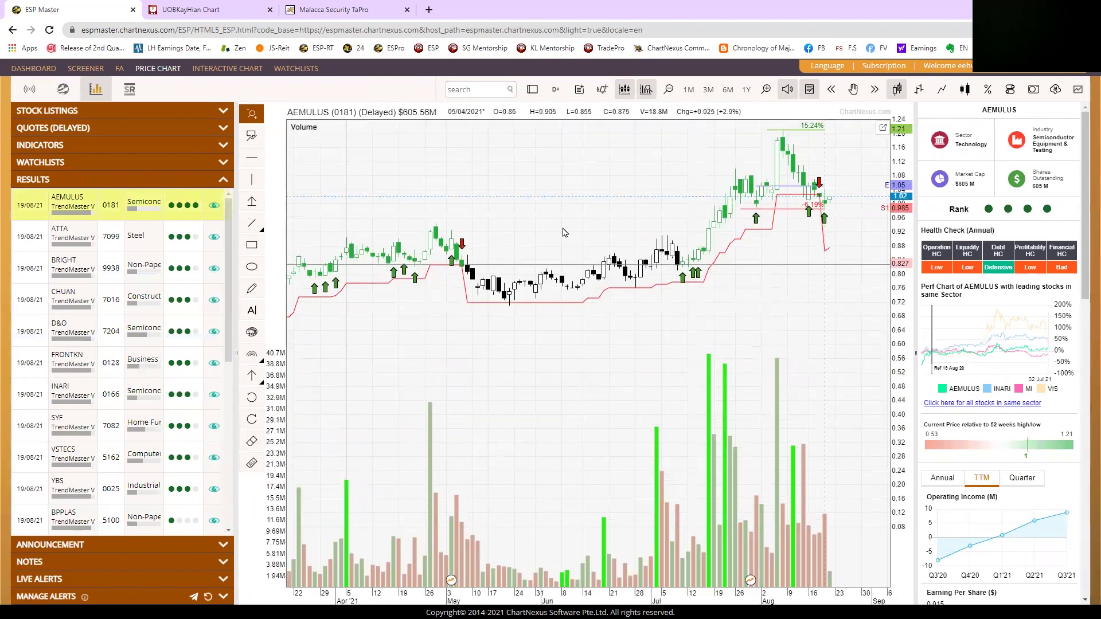
Step: Hide the entry, stop and target lines and zoom to late June–August candles
{"action": "left_click", "coordinate": [624, 90]}
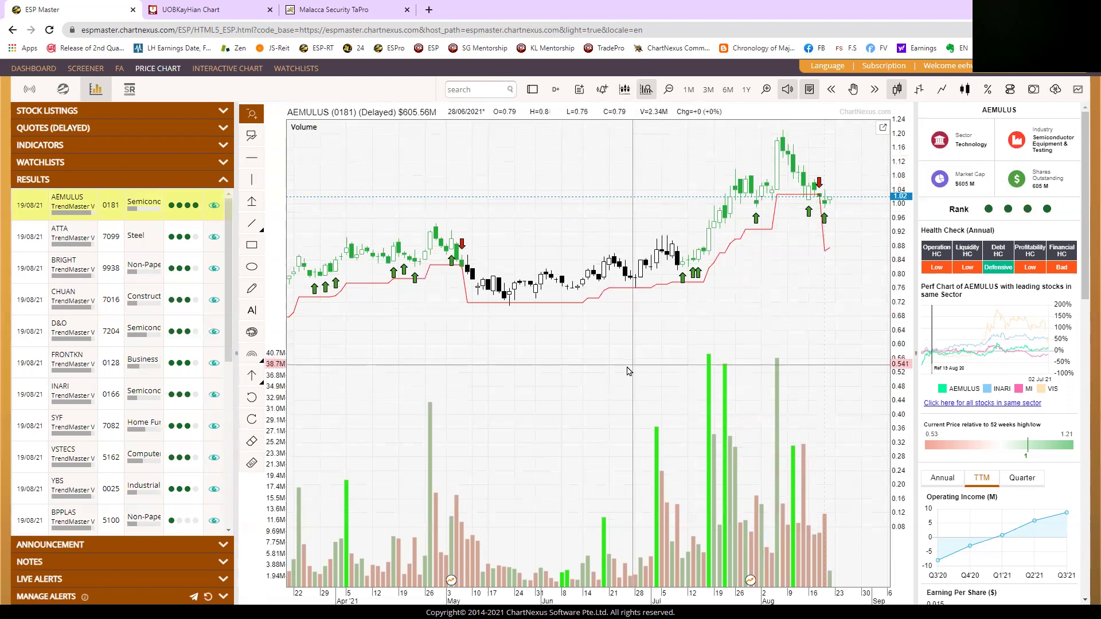
{"action": "left_click_drag", "start_coordinate": [626, 368], "coordinate": [875, 371]}
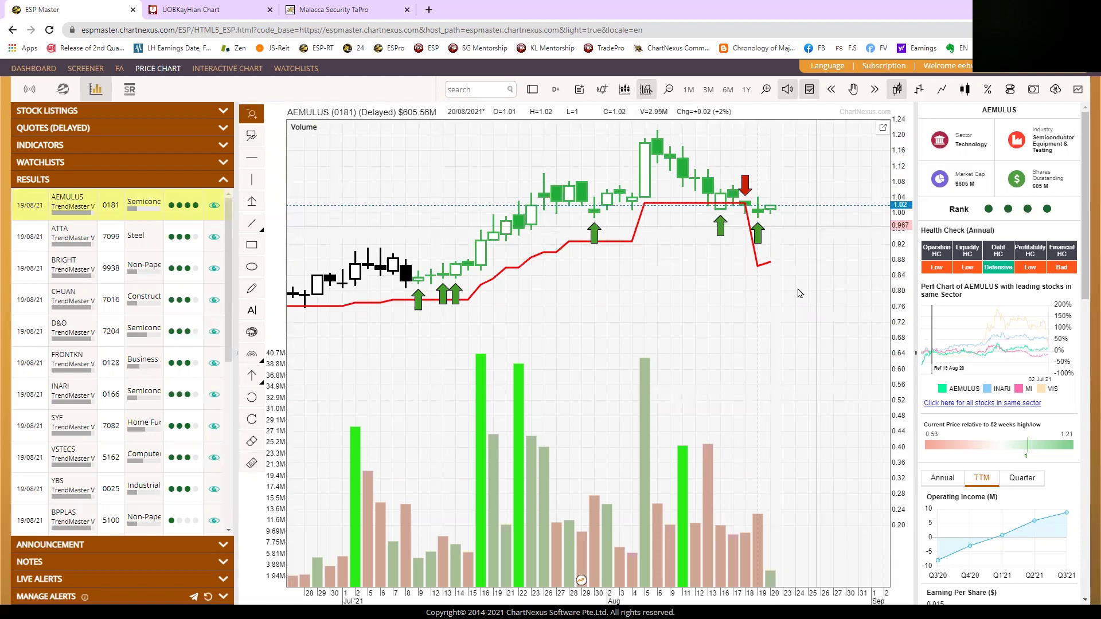
{"action": "scroll", "coordinate": [814, 229], "scroll_direction": "down", "scroll_amount": 2}
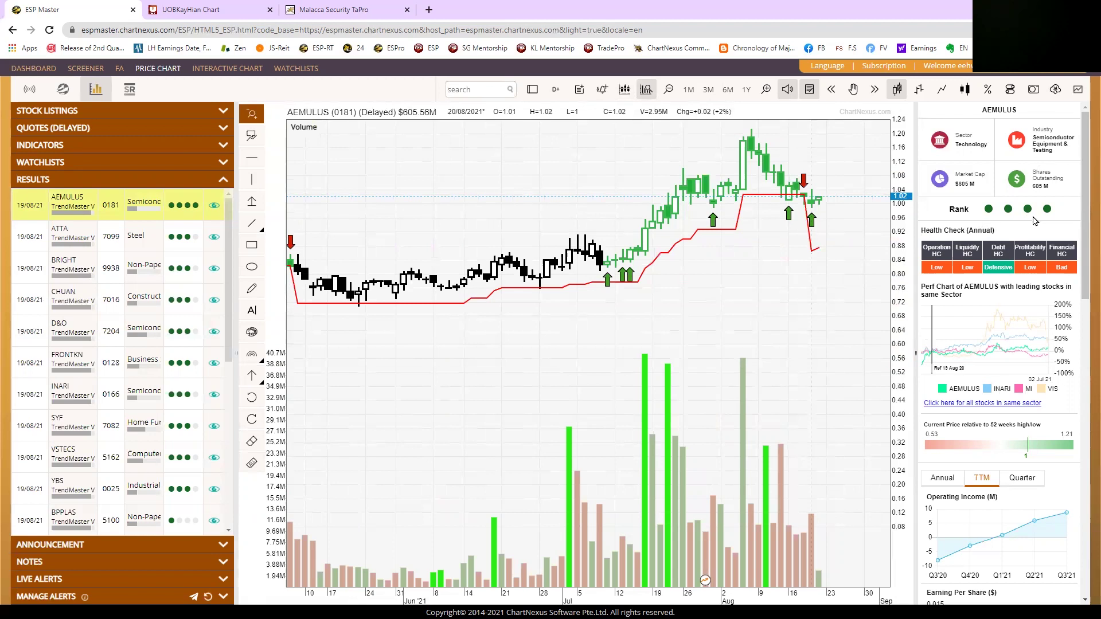
Step: Show quarterly fundamentals, then zoom the daily chart from late 2020–mid 2021 down to May–August 2021
{"action": "scroll", "coordinate": [1032, 241], "scroll_direction": "down", "scroll_amount": 5}
{"action": "left_click", "coordinate": [1022, 197]}
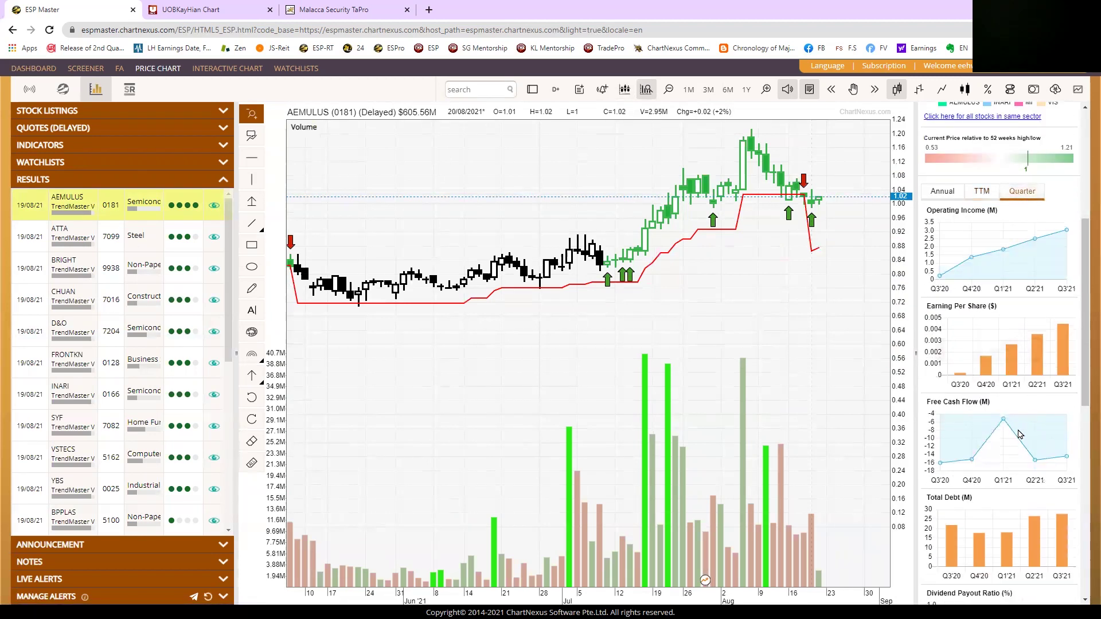
{"action": "scroll", "coordinate": [1020, 434], "scroll_direction": "down", "scroll_amount": 2}
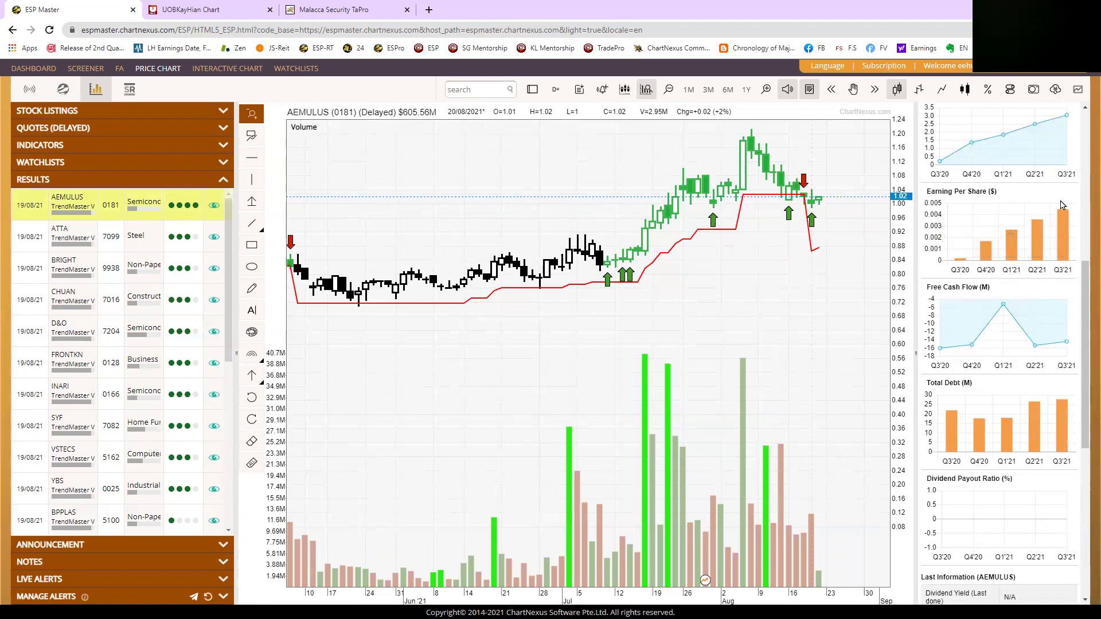
{"action": "scroll", "coordinate": [729, 395], "scroll_direction": "down", "scroll_amount": 5}
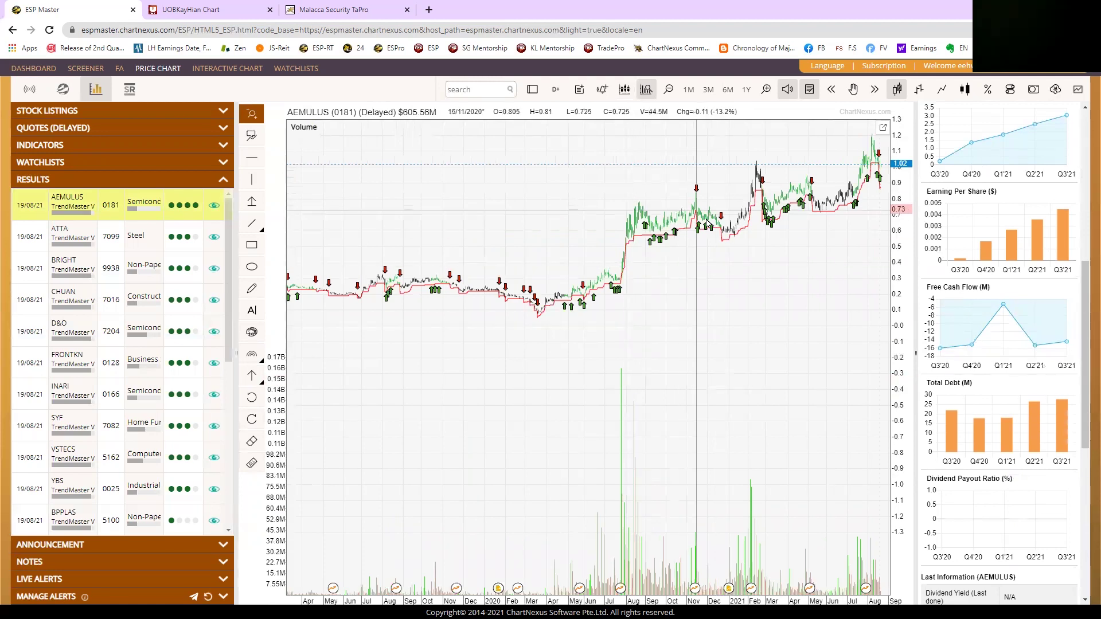
{"action": "left_click_drag", "start_coordinate": [847, 424], "coordinate": [711, 426]}
{"action": "left_click_drag", "start_coordinate": [584, 429], "coordinate": [862, 429]}
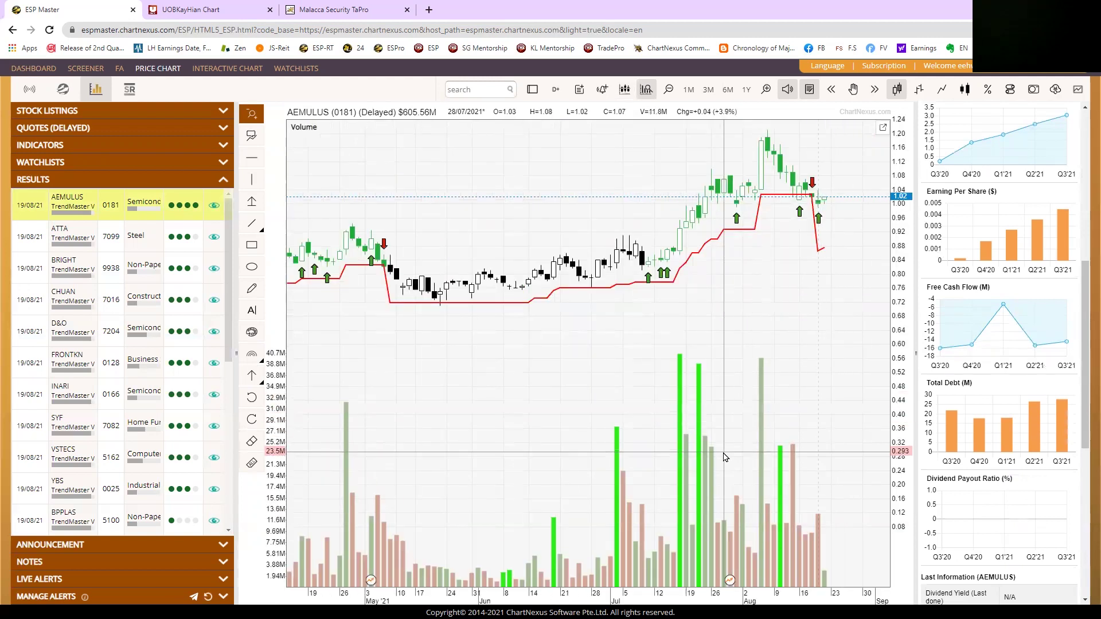
Step: Switch AEMULUS to weekly candles, widen the date range, and hide the TrendMaster line and arrows
{"action": "left_click", "coordinate": [557, 93]}
{"action": "left_click", "coordinate": [590, 256]}
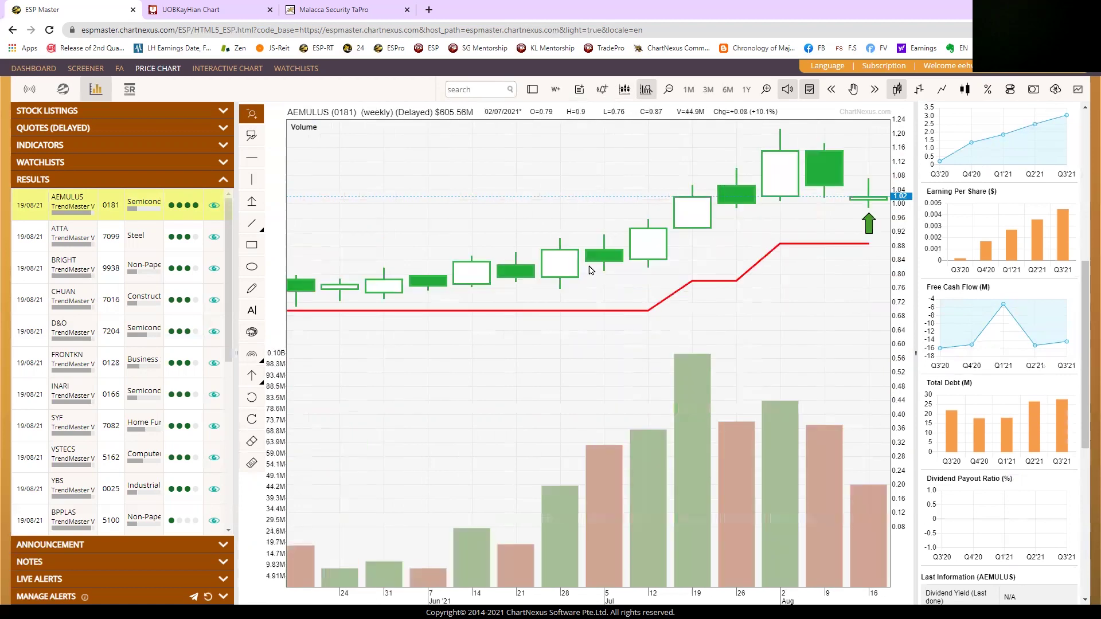
{"action": "left_click_drag", "start_coordinate": [737, 471], "coordinate": [860, 463]}
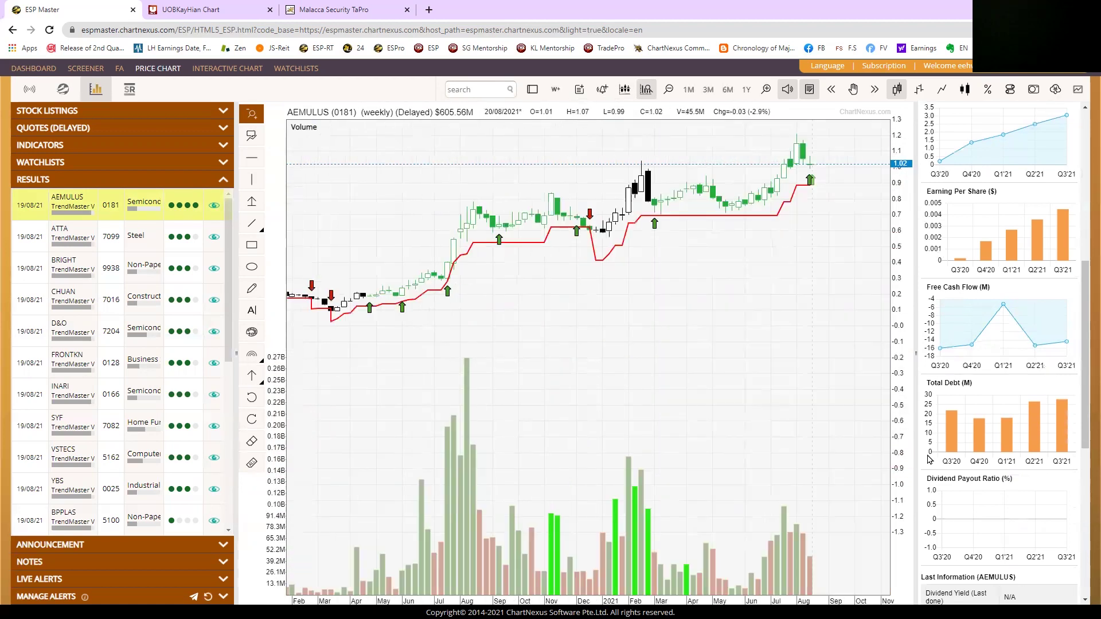
{"action": "left_click", "coordinate": [95, 92]}
{"action": "scroll", "coordinate": [411, 384], "scroll_direction": "down", "scroll_amount": 3}
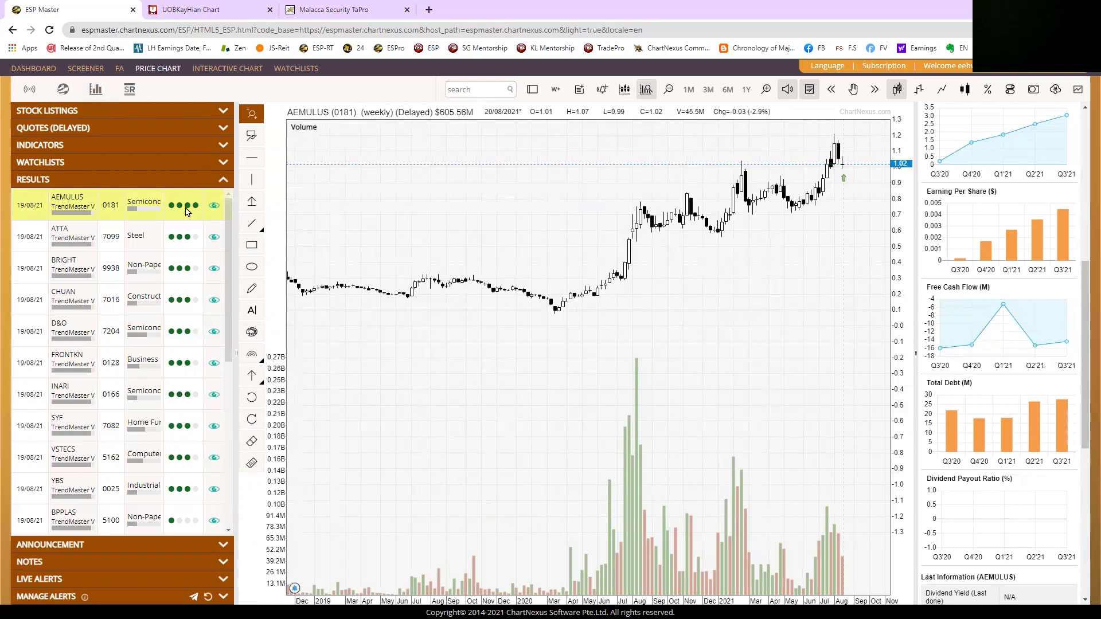
Step: Draw a test trend line along the rising lows, adjust its ends, then erase it
{"action": "left_click", "coordinate": [268, 228]}
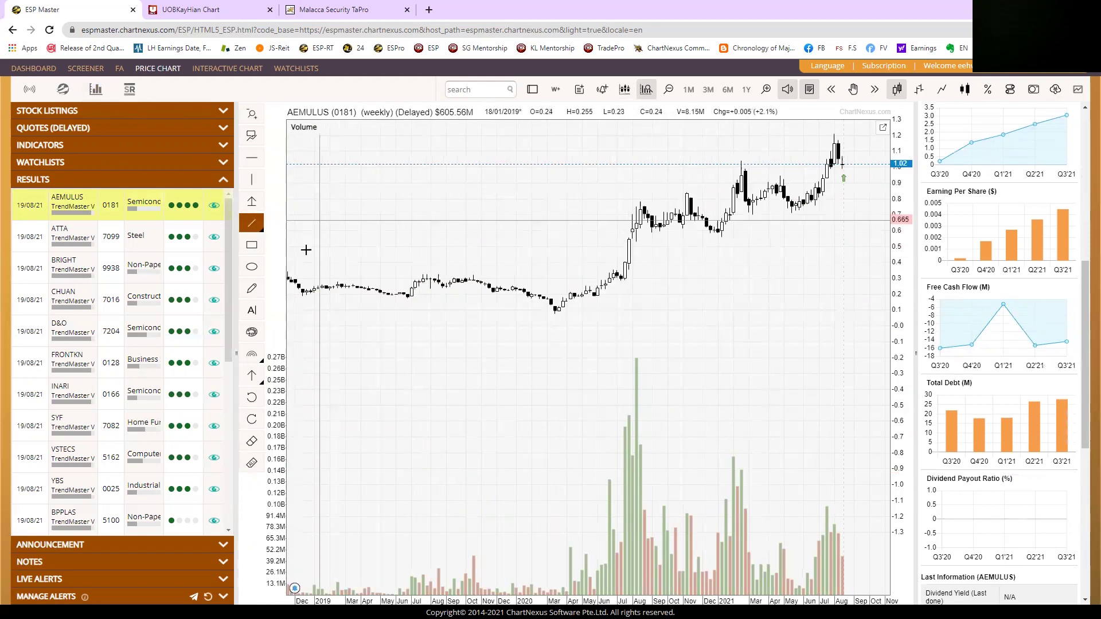
{"action": "left_click_drag", "start_coordinate": [565, 313], "coordinate": [779, 210]}
{"action": "left_click_drag", "start_coordinate": [871, 177], "coordinate": [886, 168]}
{"action": "mouse_move", "coordinate": [565, 313]}
{"action": "left_mouse_down"}
{"action": "mouse_move", "coordinate": [537, 325]}
{"action": "mouse_move", "coordinate": [858, 401]}
{"action": "left_mouse_up"}
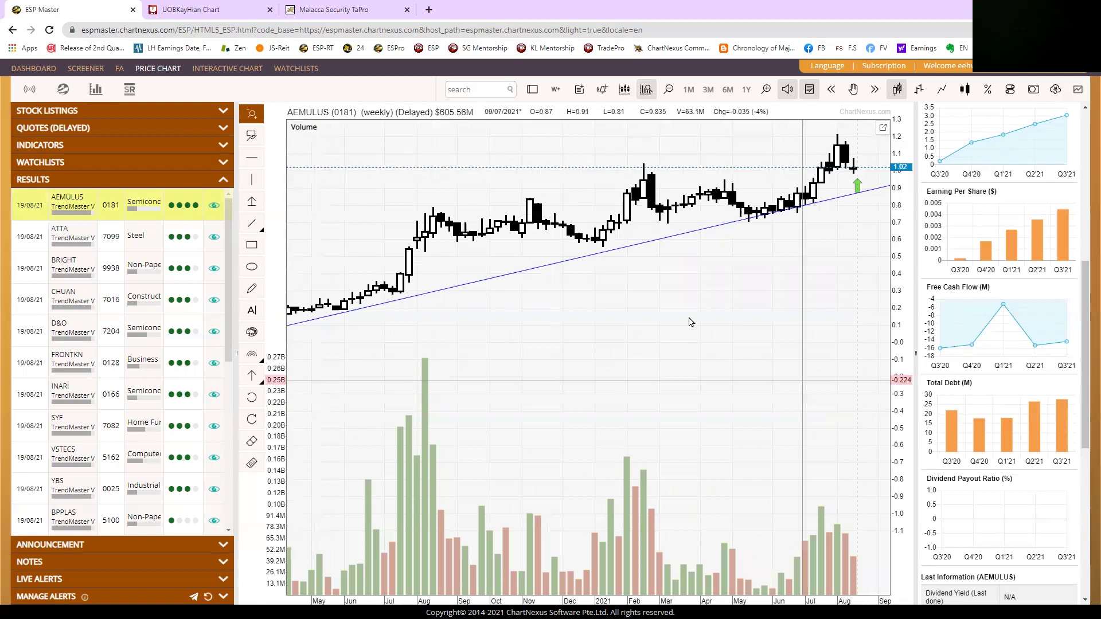
{"action": "left_click", "coordinate": [251, 441]}
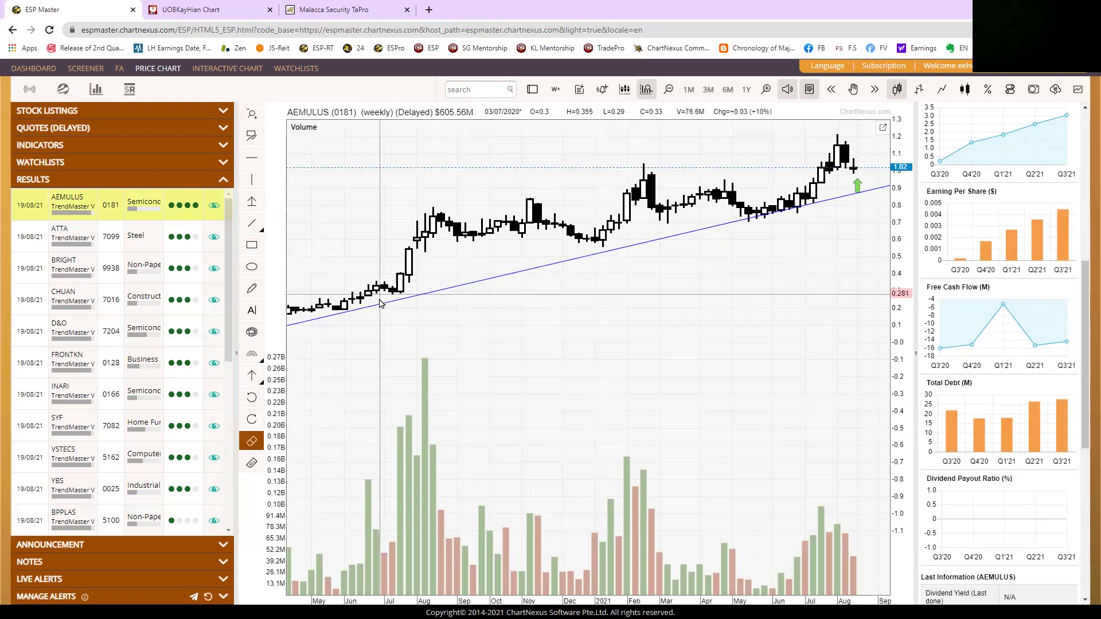
{"action": "left_click", "coordinate": [381, 302]}
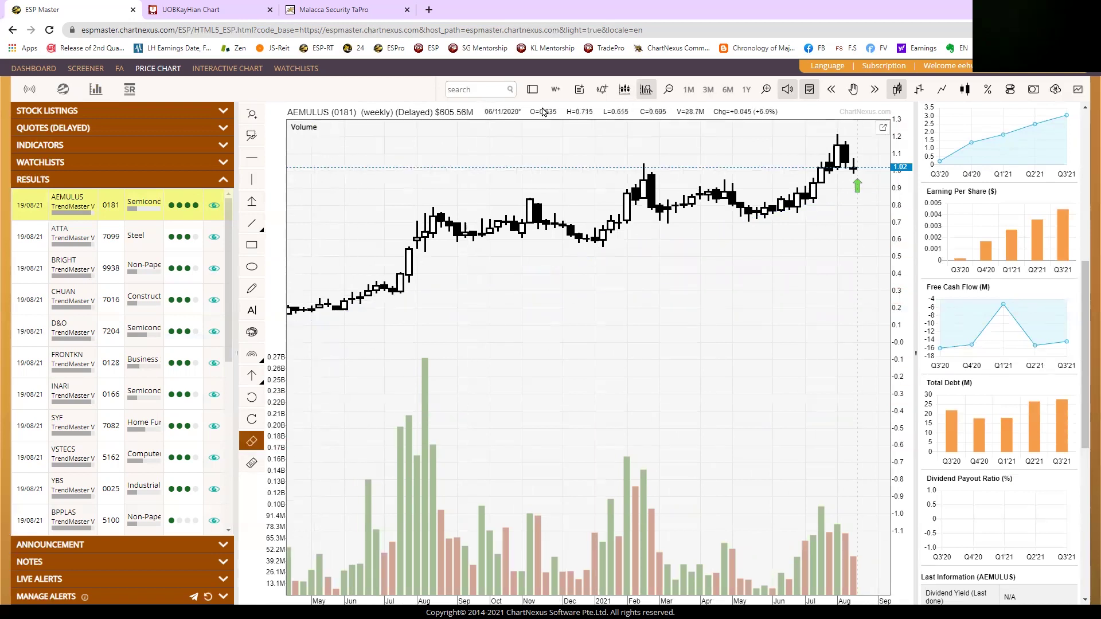
Step: Zoom the weekly chart to September 2019 onwards and choose Trend Line Alerts from the alert list
{"action": "left_click", "coordinate": [601, 91]}
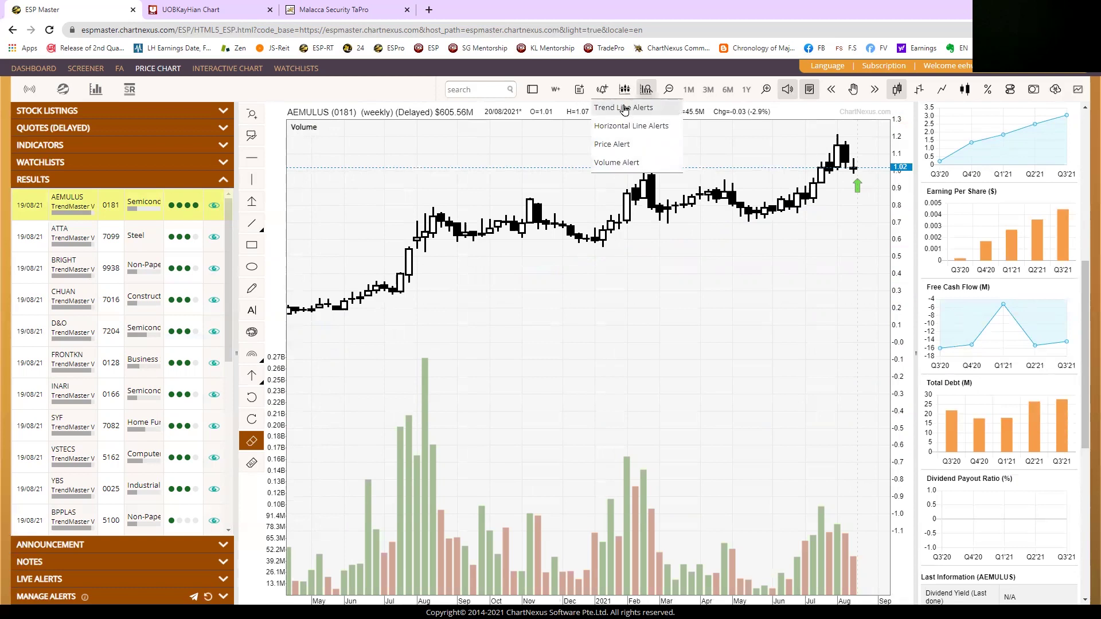
{"action": "scroll", "coordinate": [507, 413], "scroll_direction": "down", "scroll_amount": 5}
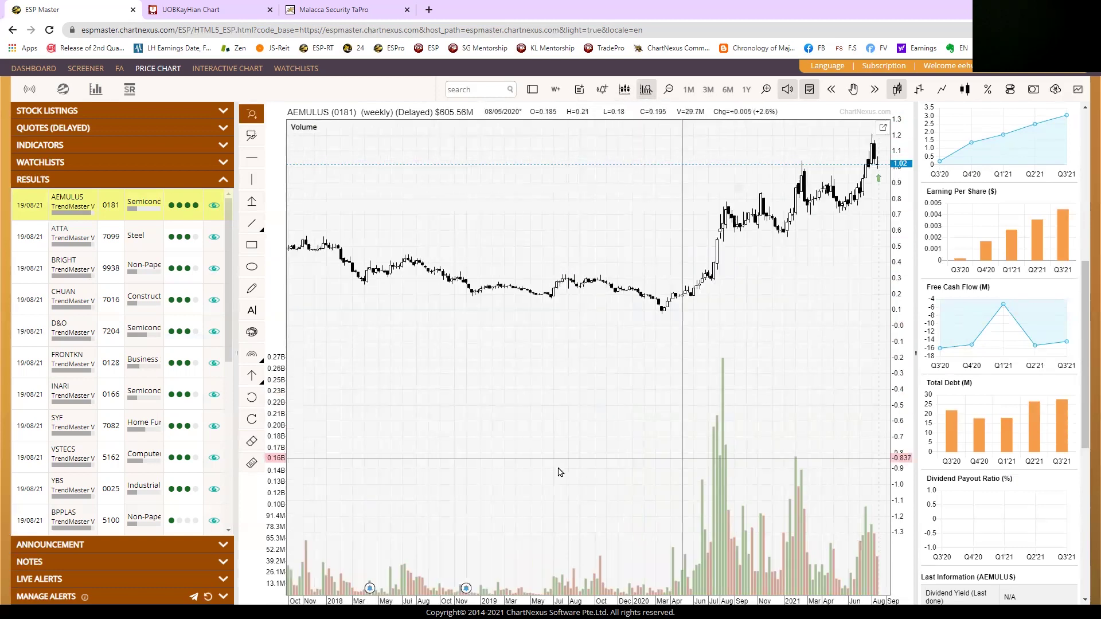
{"action": "left_click_drag", "start_coordinate": [562, 472], "coordinate": [912, 472]}
{"action": "left_click", "coordinate": [556, 90]}
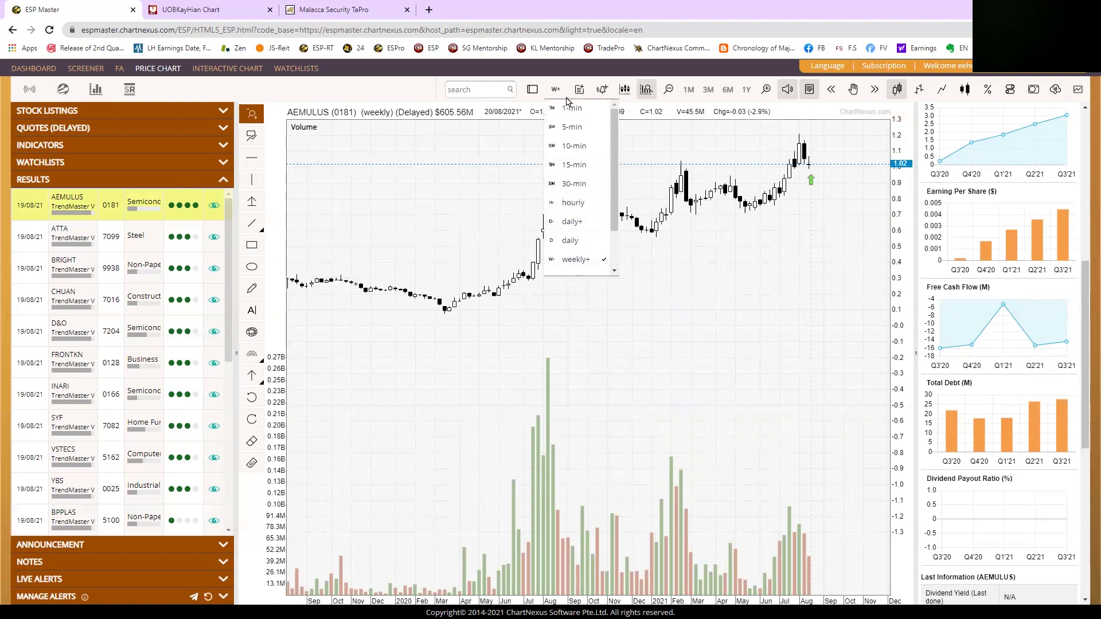
{"action": "left_click", "coordinate": [603, 92]}
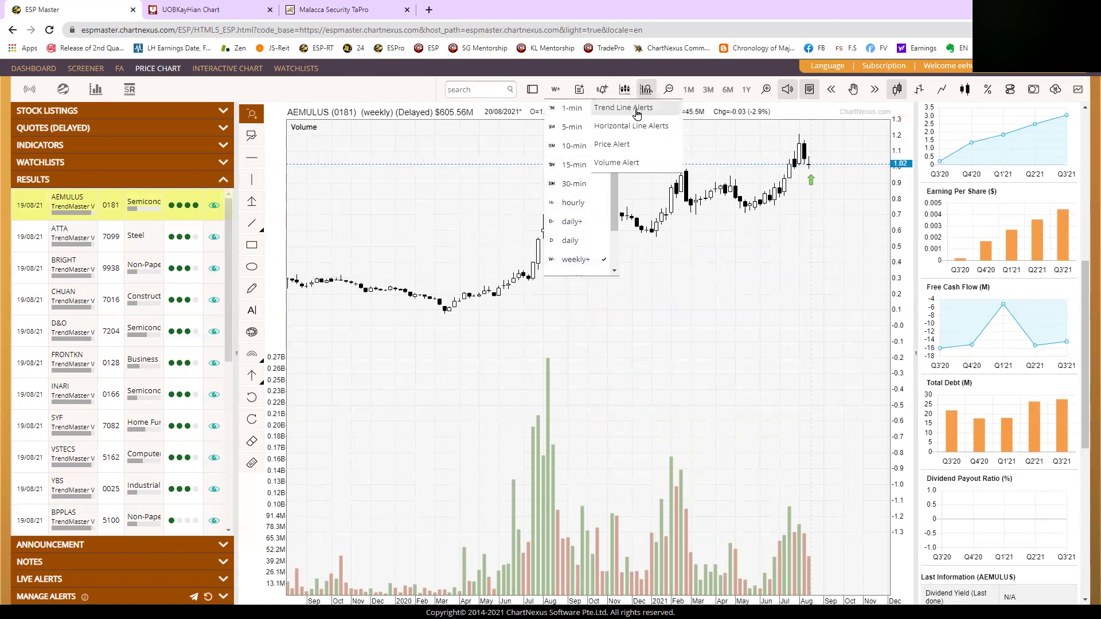
{"action": "left_click", "coordinate": [556, 90]}
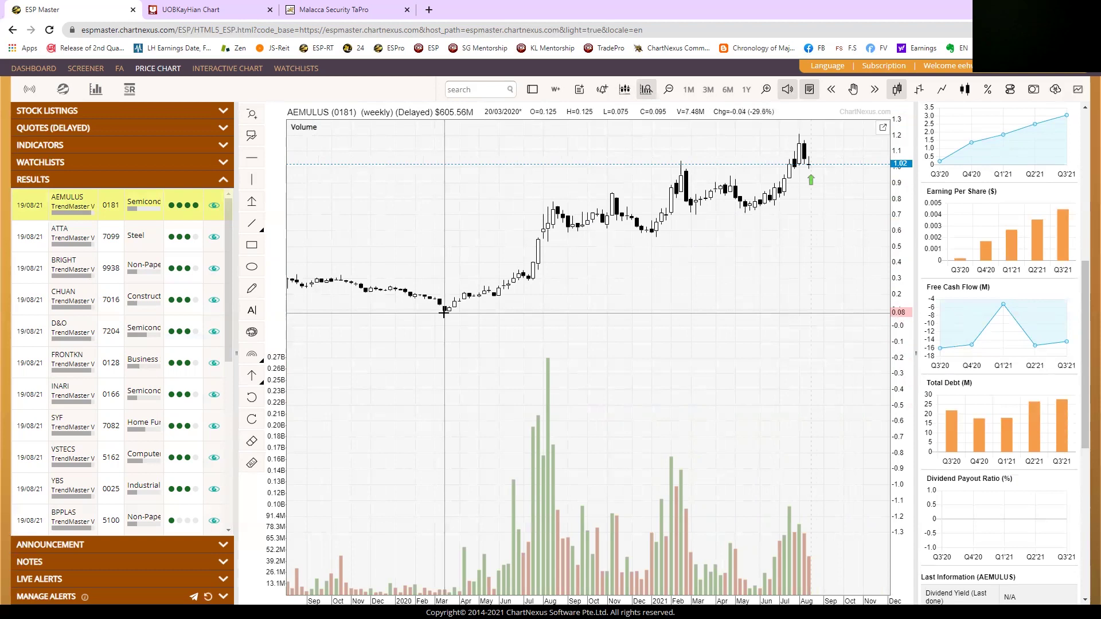
Step: Draw the alert line up from the March 2020 low, set expiry 02/10/2021, and apply
{"action": "left_click_drag", "start_coordinate": [445, 313], "coordinate": [862, 168]}
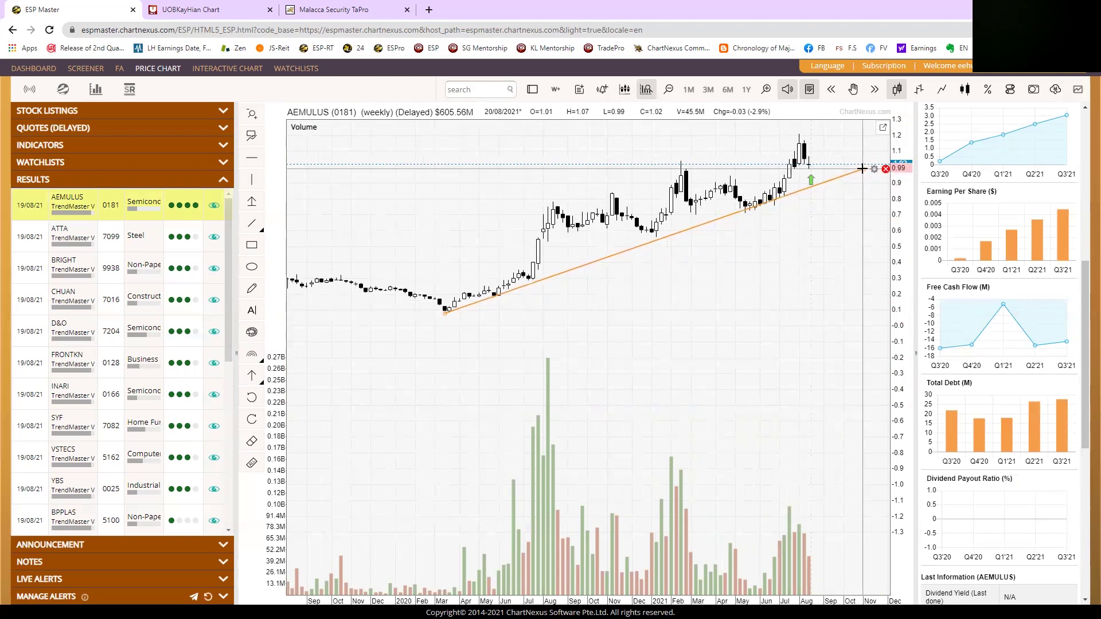
{"action": "left_click_drag", "start_coordinate": [862, 168], "coordinate": [862, 168]}
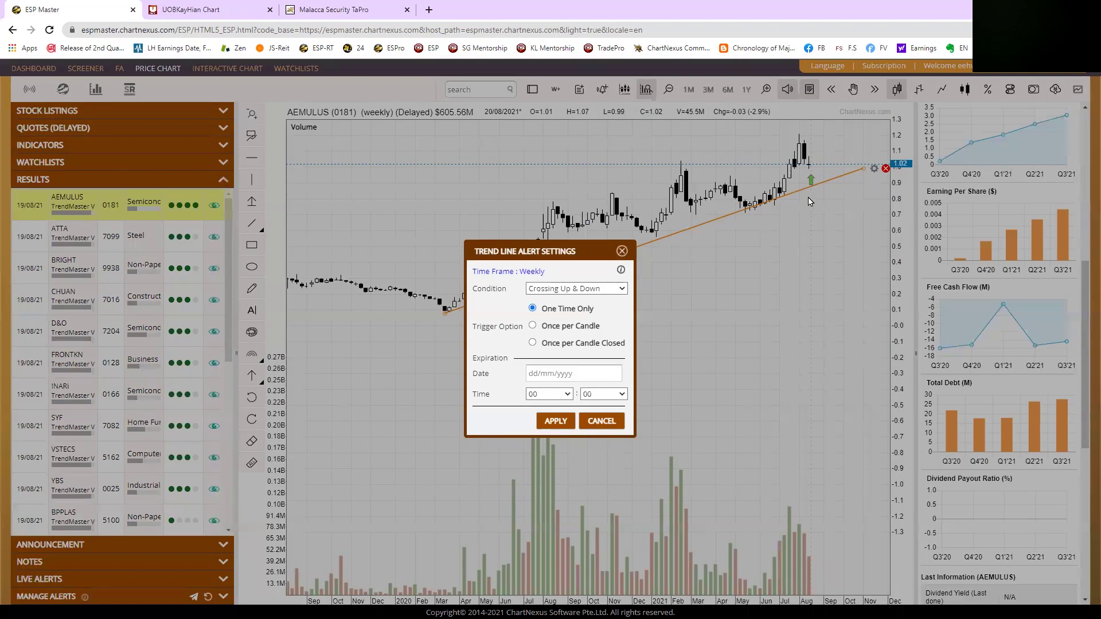
{"action": "left_click", "coordinate": [577, 370]}
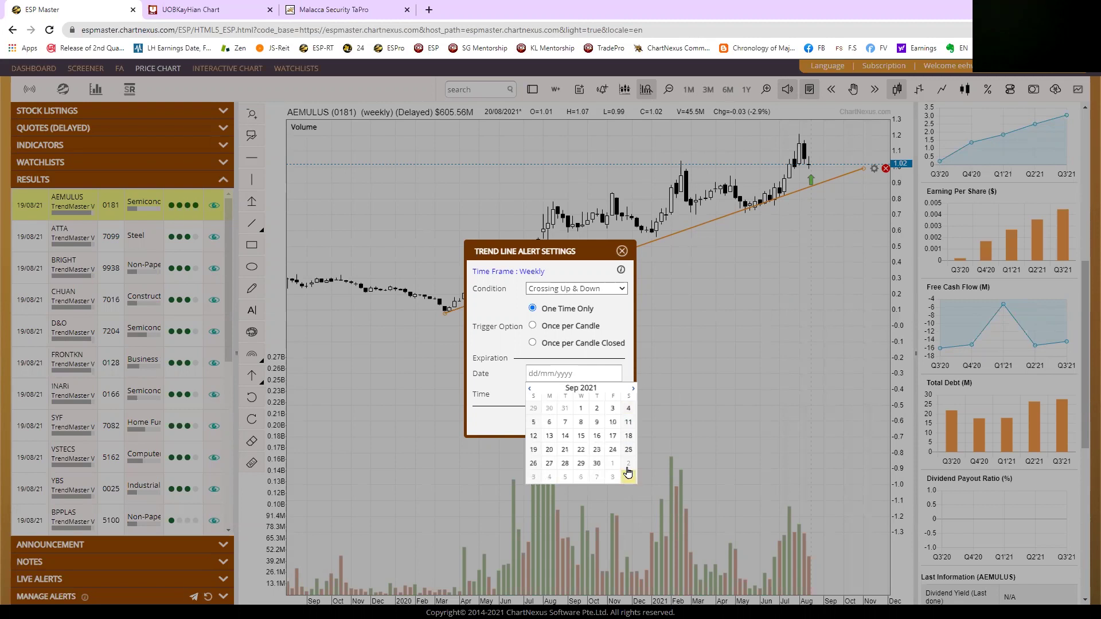
{"action": "left_click", "coordinate": [628, 465]}
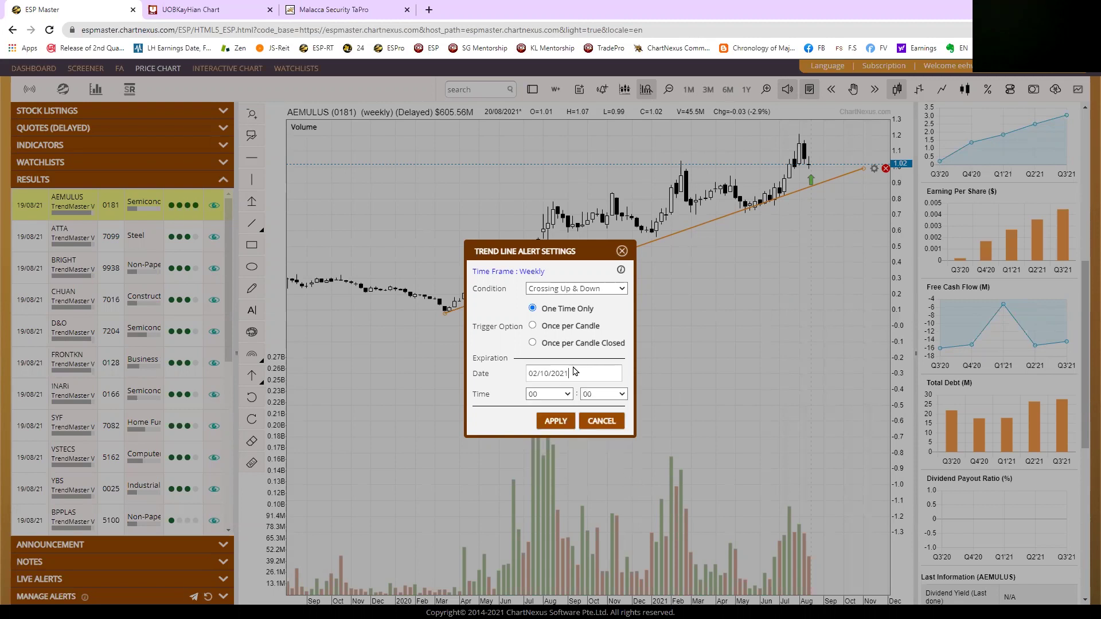
{"action": "left_click", "coordinate": [556, 421]}
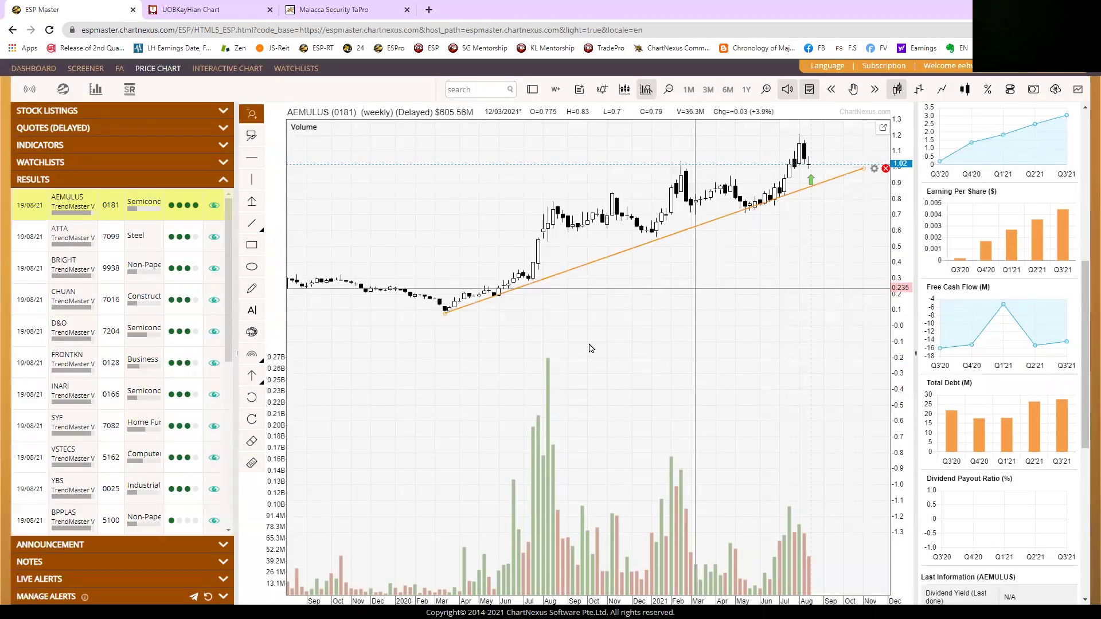
Step: Re-range the chart to late 2019–2022, check the Live Alerts list, then return to Results
{"action": "left_click_drag", "start_coordinate": [554, 402], "coordinate": [897, 439]}
{"action": "scroll", "coordinate": [1074, 329], "scroll_direction": "down", "scroll_amount": 7}
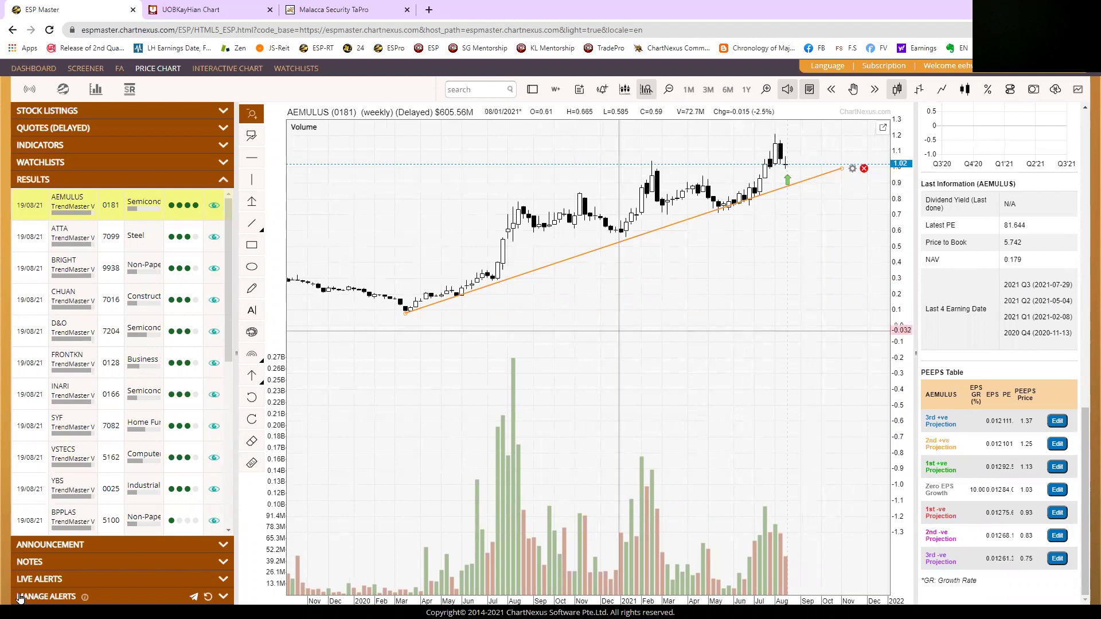
{"action": "left_click", "coordinate": [96, 581]}
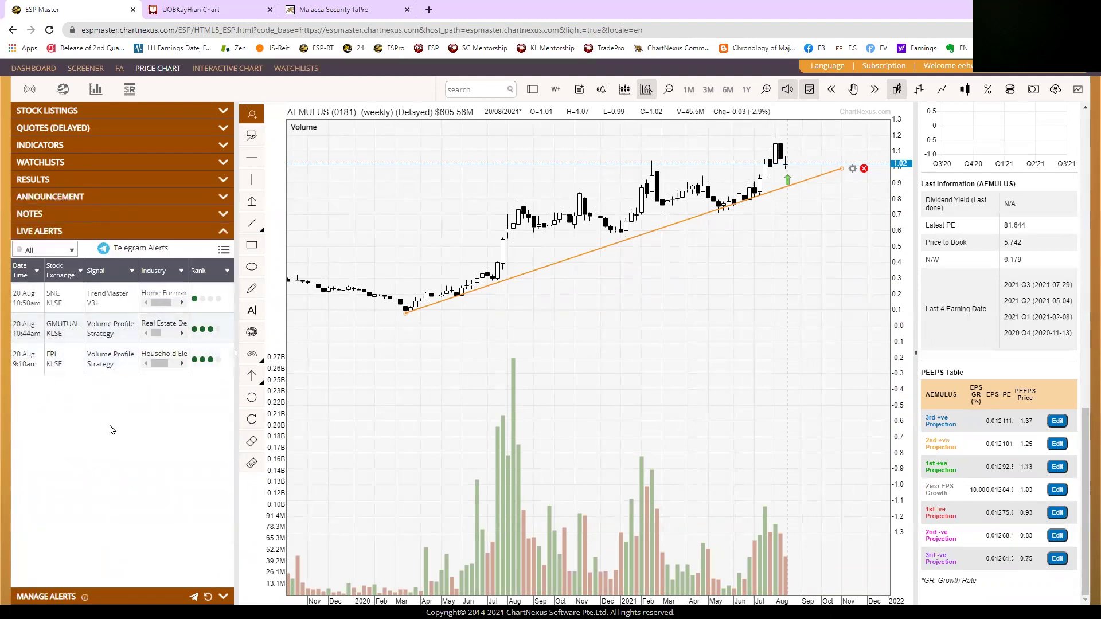
{"action": "left_click", "coordinate": [49, 181]}
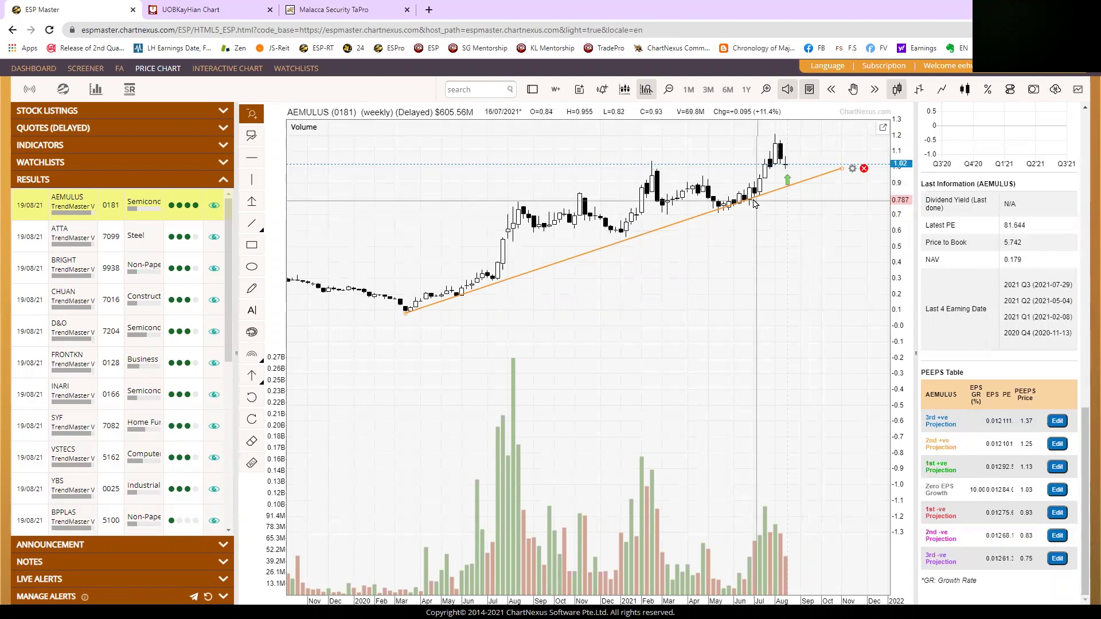
Step: Zoom in on recent months and switch the chart back to daily candles
{"action": "left_click_drag", "start_coordinate": [666, 308], "coordinate": [852, 313]}
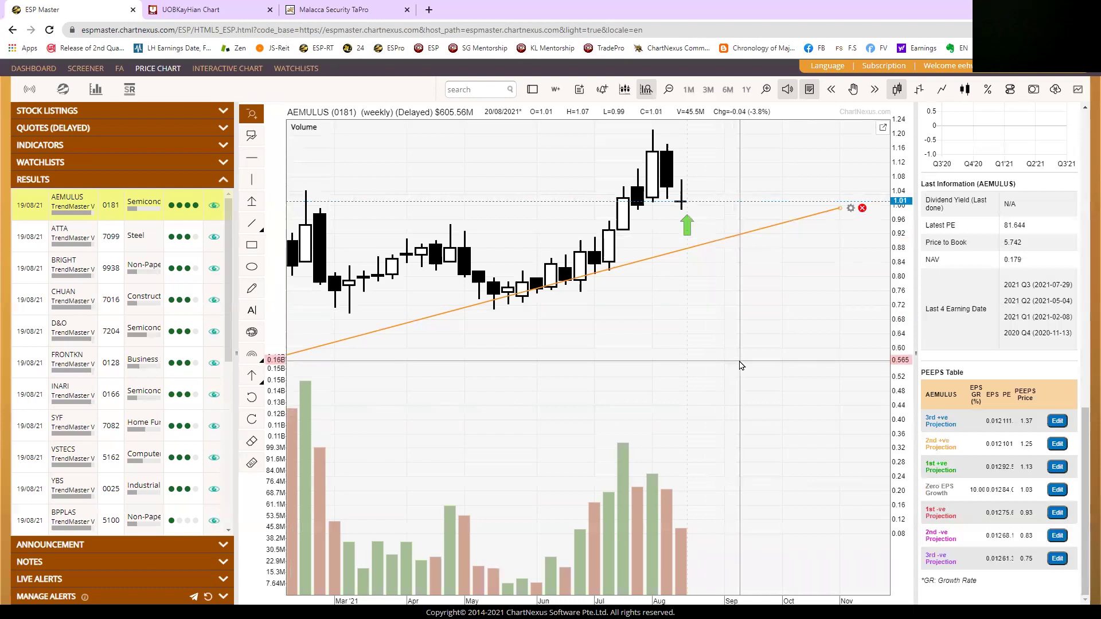
{"action": "scroll", "coordinate": [739, 365], "scroll_direction": "down", "scroll_amount": 4}
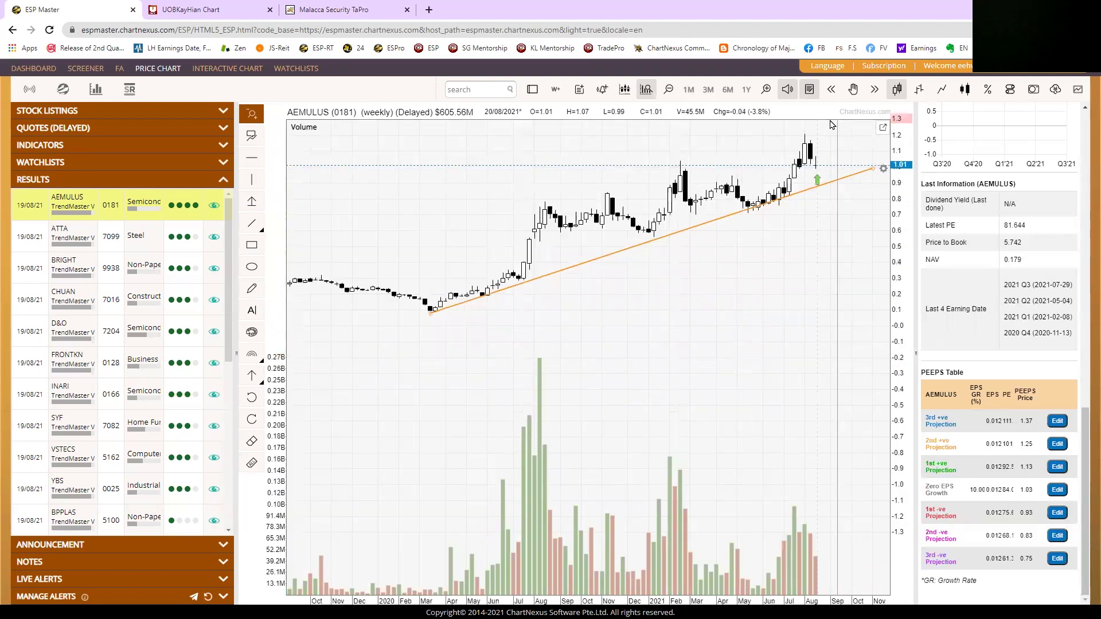
{"action": "left_click", "coordinate": [555, 92]}
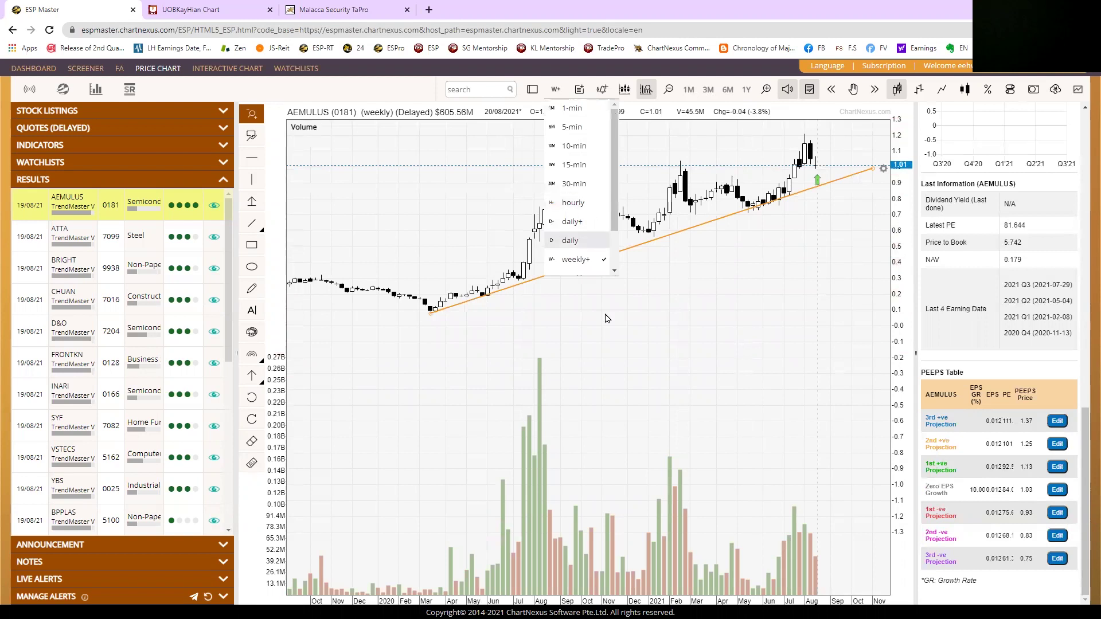
{"action": "left_click", "coordinate": [590, 227]}
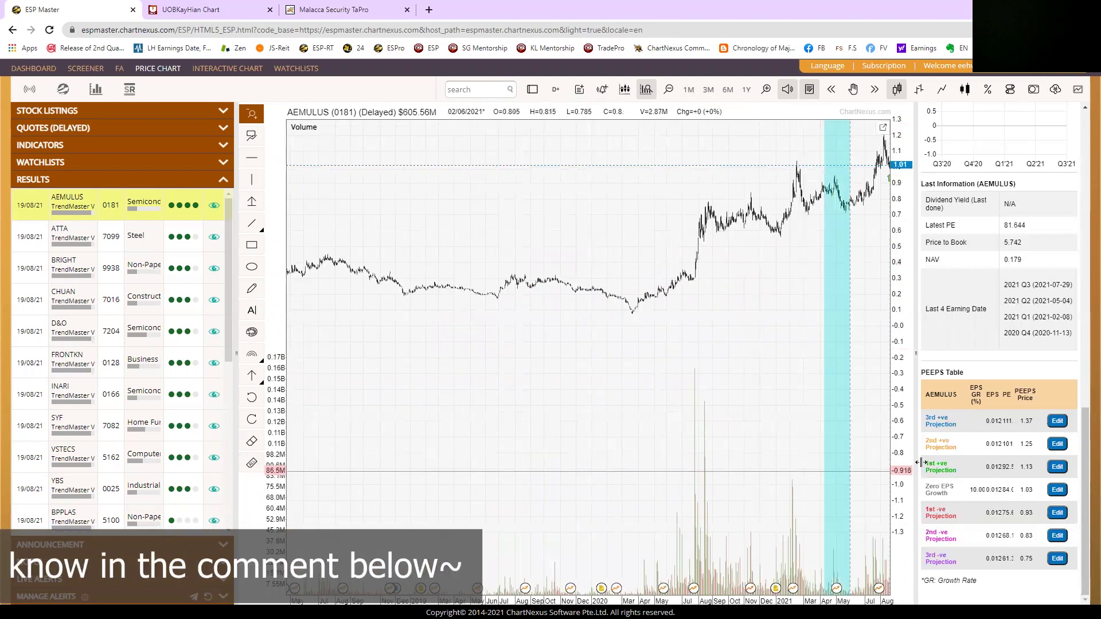
{"action": "scroll", "coordinate": [593, 443], "scroll_direction": "up", "scroll_amount": 4}
{"action": "scroll", "coordinate": [617, 445], "scroll_direction": "up", "scroll_amount": 4}
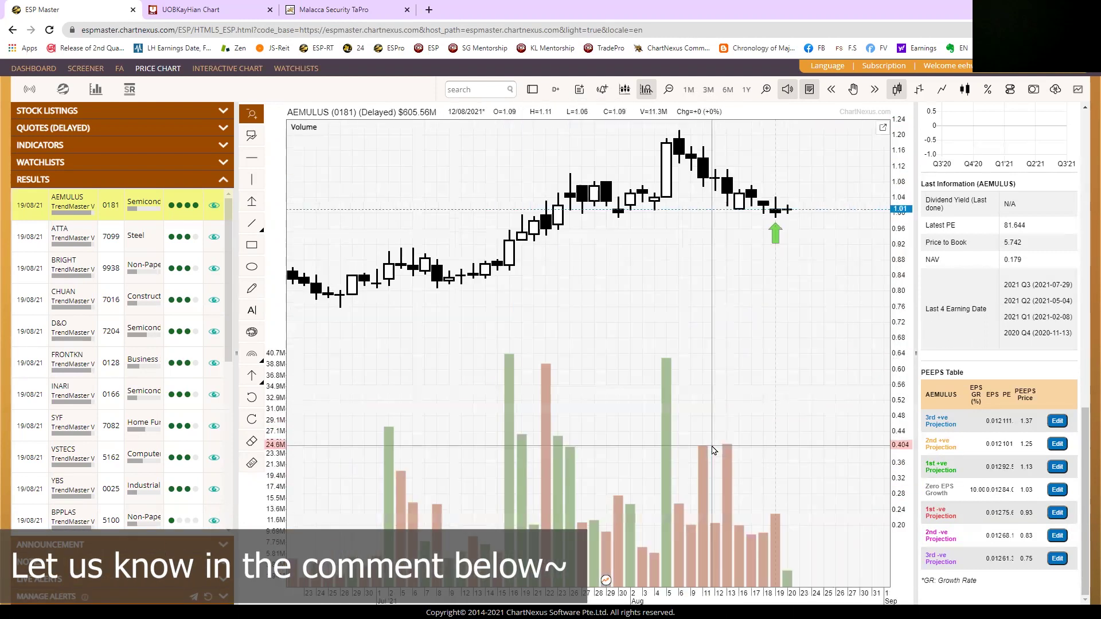